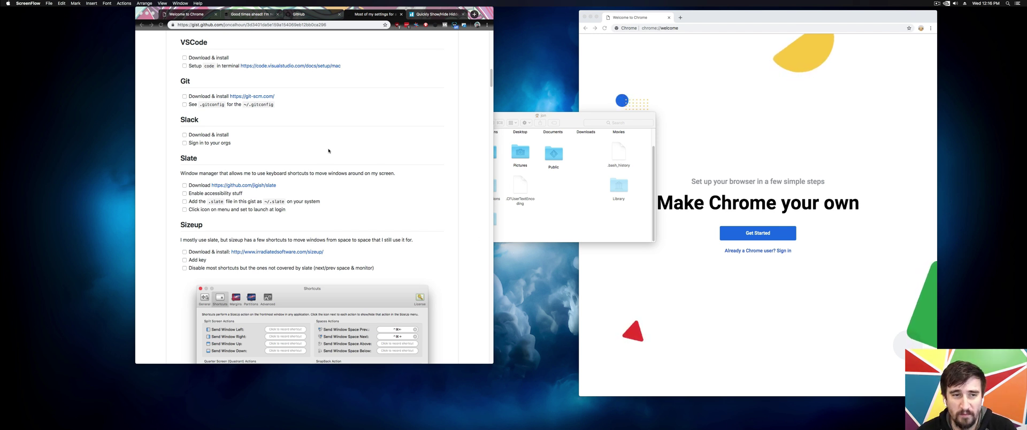
# Open the Slate GitHub repository linked in the gist's Slate section.
pyautogui.click(248, 187)
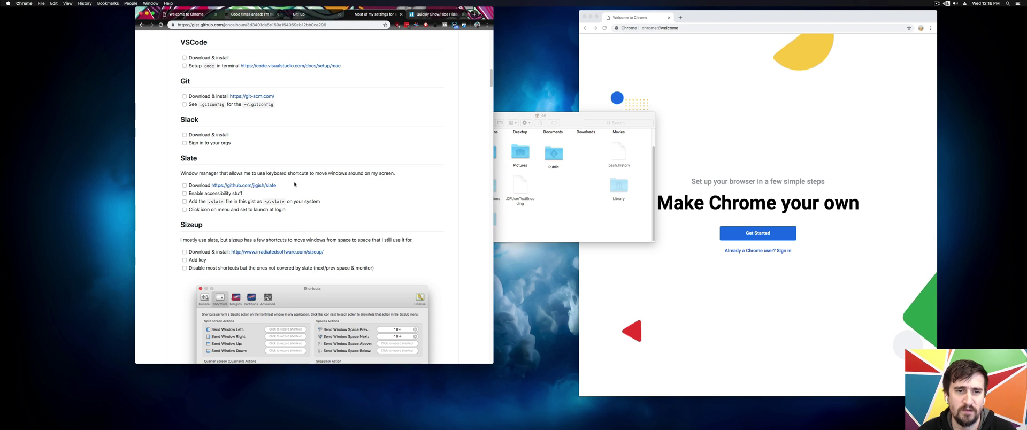
pyautogui.keyDown('super'); pyautogui.click(262, 186); pyautogui.keyUp('super')
pyautogui.moveTo(384, 14); pyautogui.dragTo(416, 14)
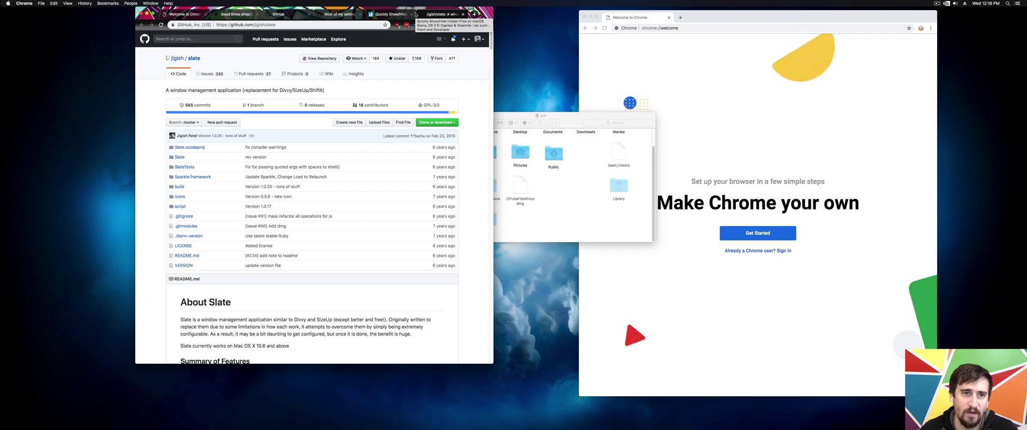
# Download Slate's .dmg installer from the Direct Download section of the repository's README.
pyautogui.scroll(-2, 444, 82)
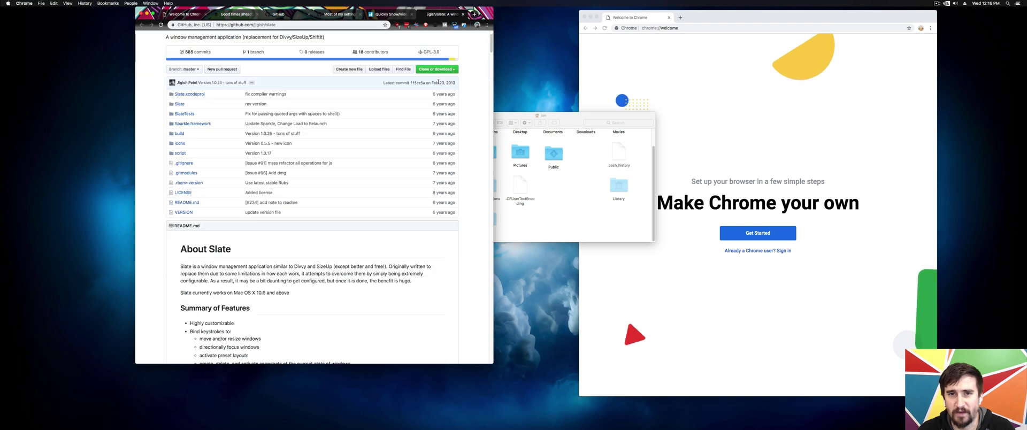
pyautogui.scroll(-10, 444, 83)
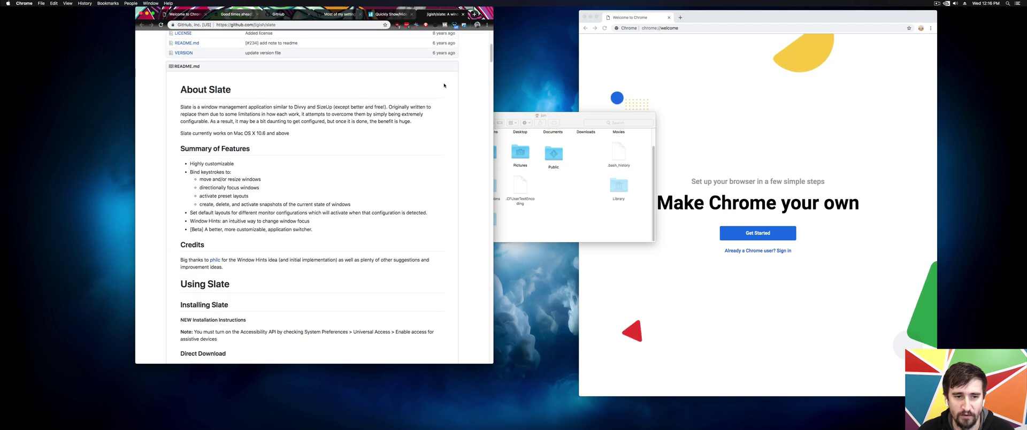
pyautogui.scroll(-2, 443, 86)
pyautogui.scroll(-2, 415, 104)
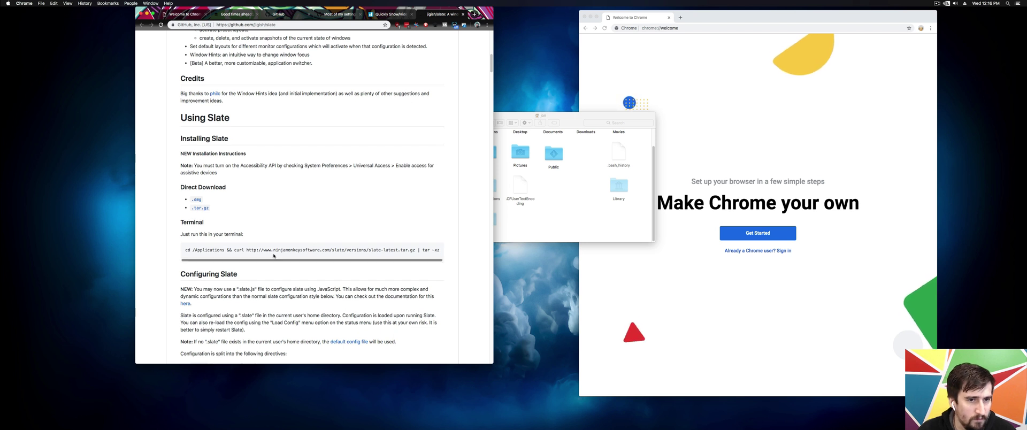
pyautogui.click(197, 199)
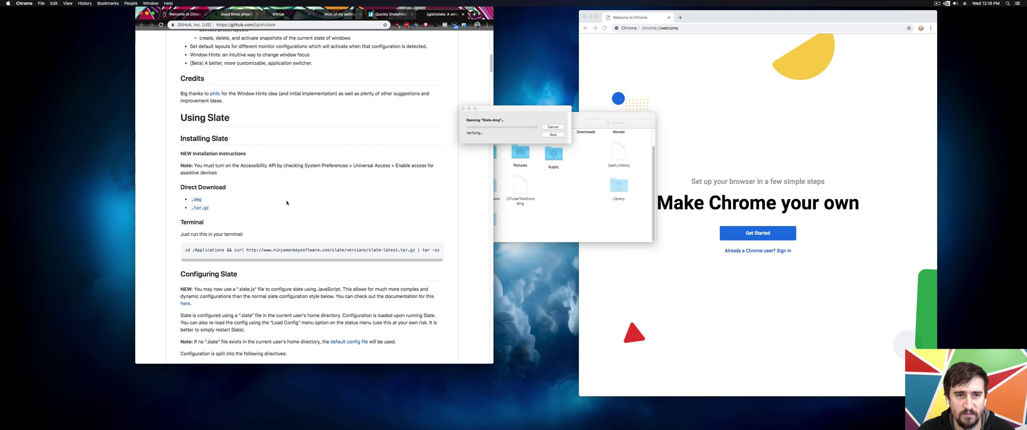
# Return to the settings gist and read through its Slate and Sizeup setup notes.
pyautogui.scroll(5, 298, 204)
pyautogui.scroll(5, 298, 204)
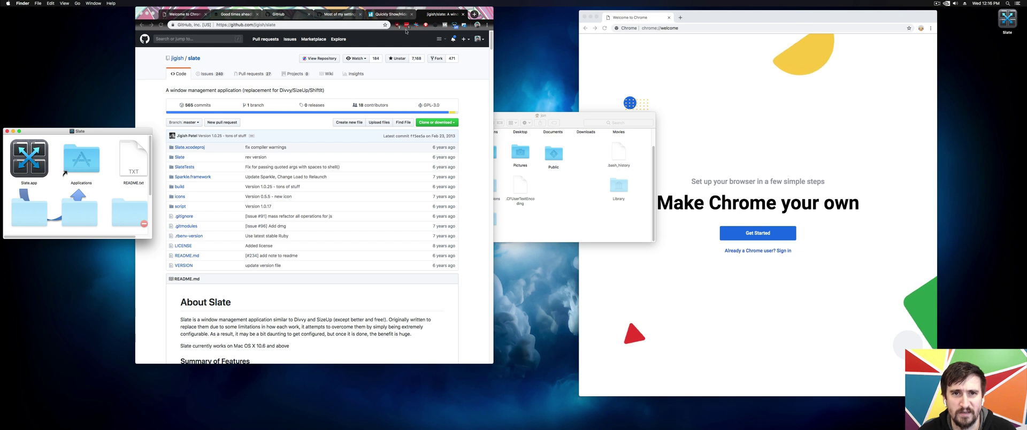
pyautogui.click(317, 15)
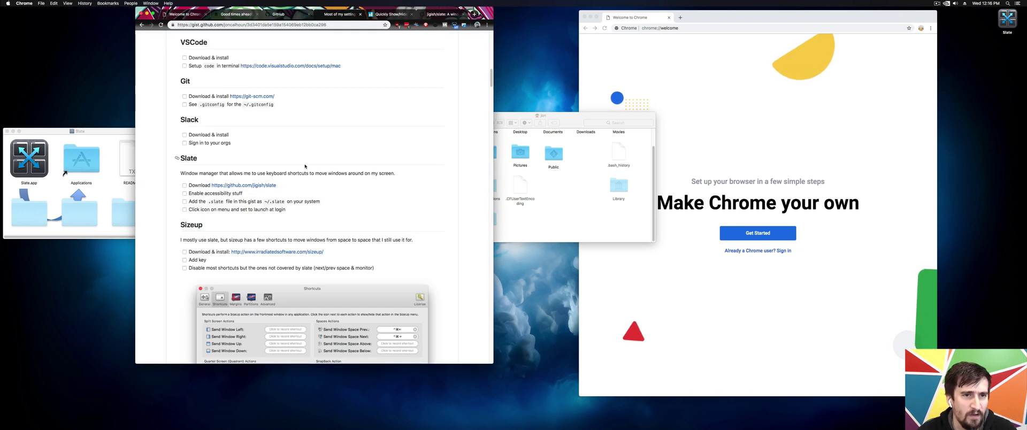
pyautogui.scroll(-3, 306, 167)
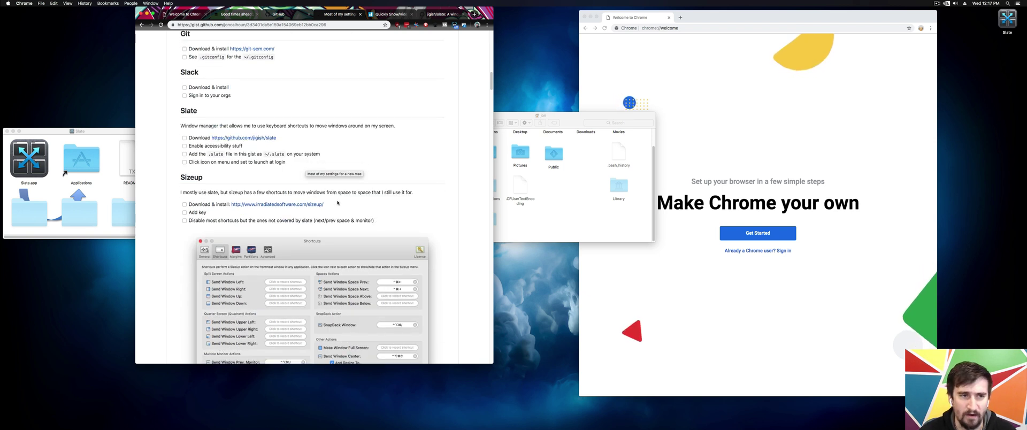
pyautogui.hotkey('ctrl', 'alt', 'Right')
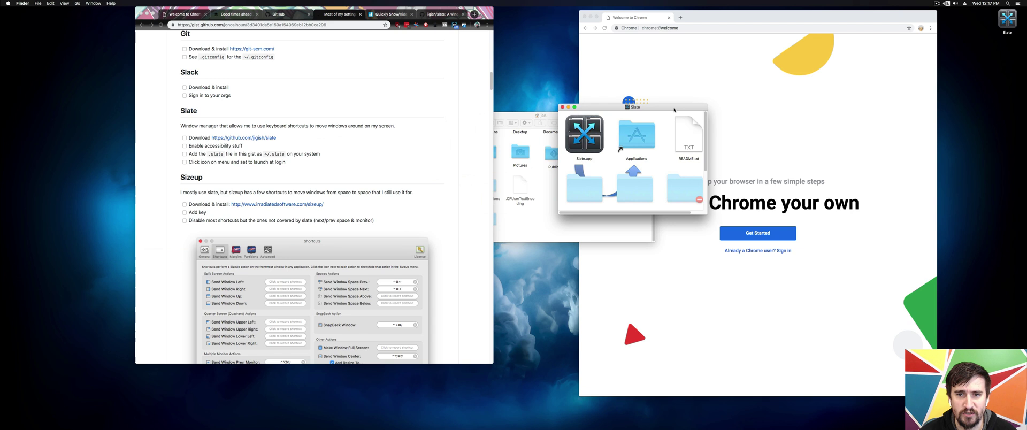
pyautogui.scroll(-2, 379, 206)
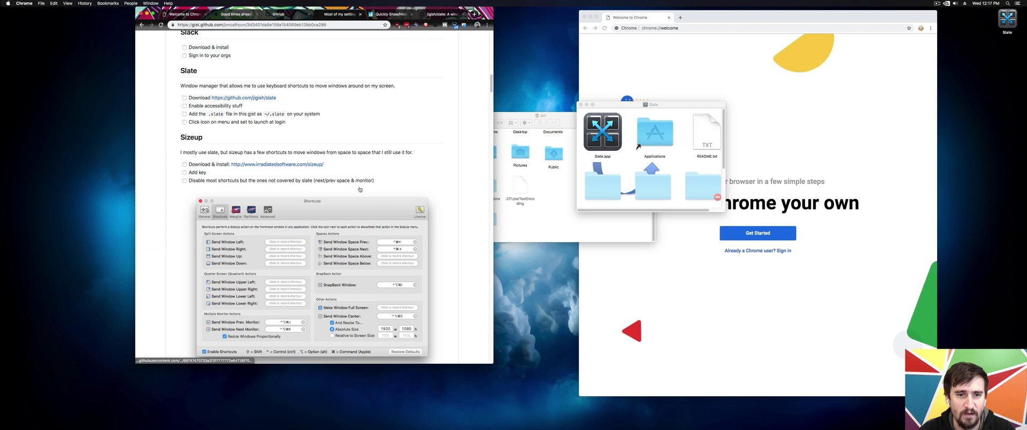
pyautogui.scroll(-2, 360, 190)
pyautogui.scroll(2, 321, 177)
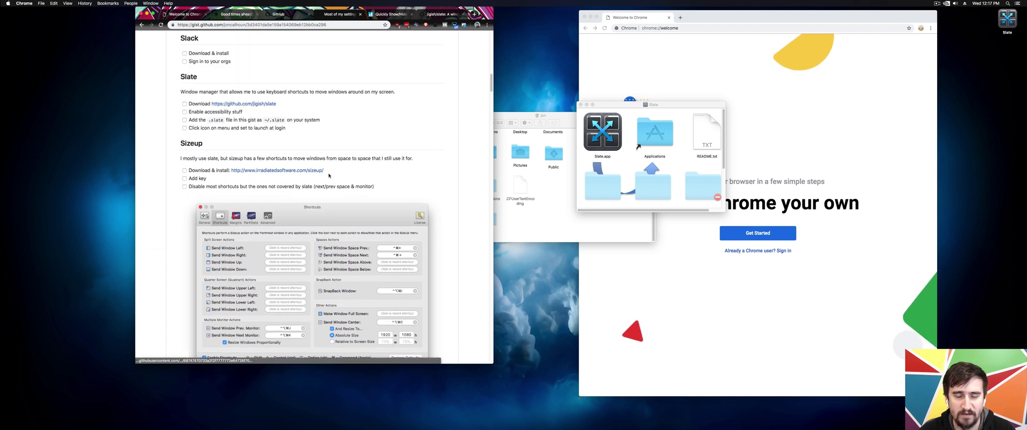
pyautogui.scroll(-1, 369, 170)
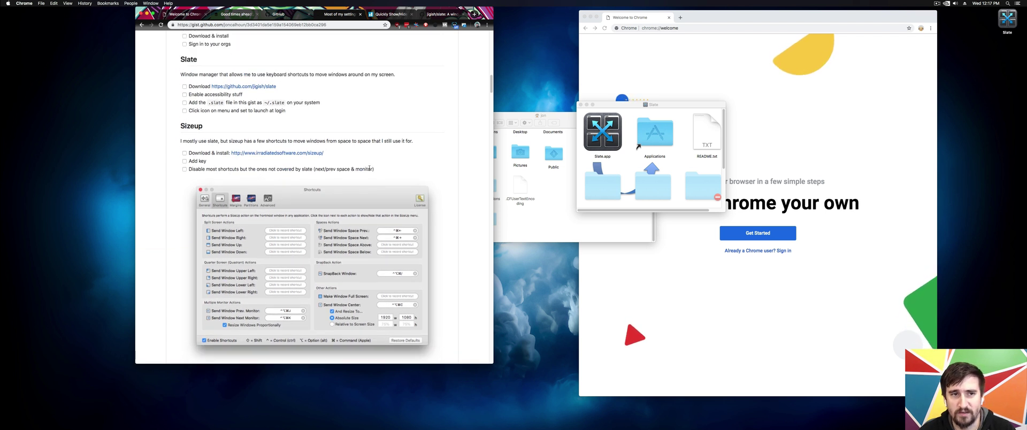
pyautogui.doubleClick(345, 131)
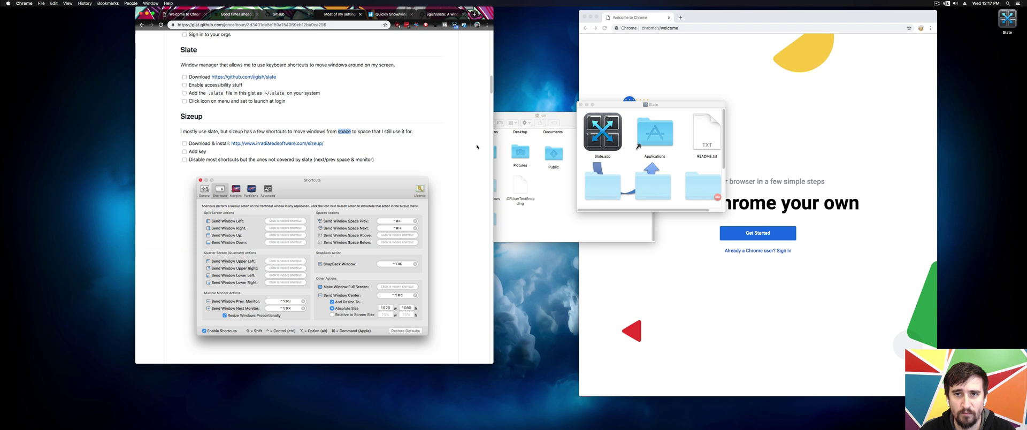
# Copy Slate.app from the mounted disk image into Applications and locate it in that folder.
pyautogui.moveTo(603, 132); pyautogui.dragTo(652, 134)
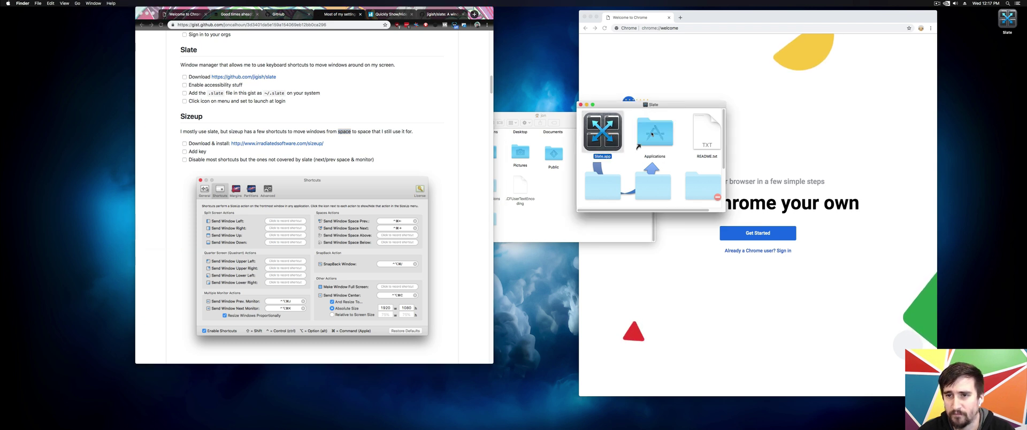
pyautogui.moveTo(622, 107); pyautogui.dragTo(672, 123)
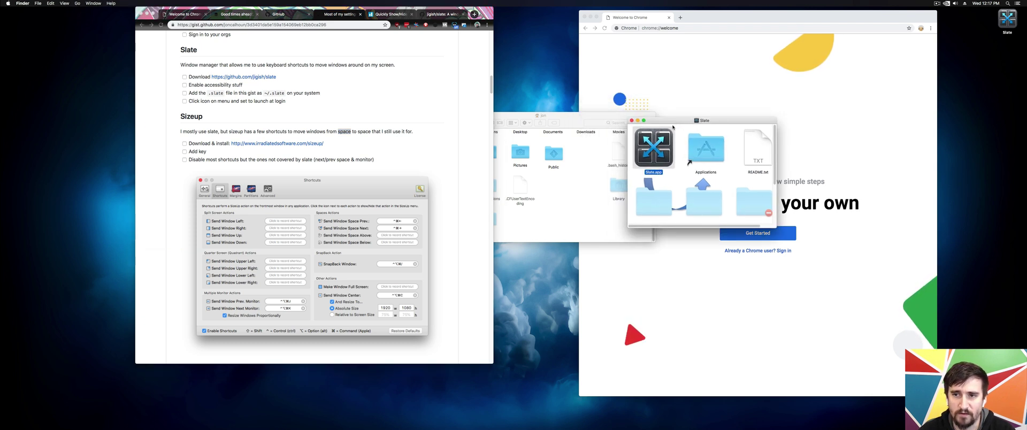
pyautogui.doubleClick(706, 147)
pyautogui.write('slate')
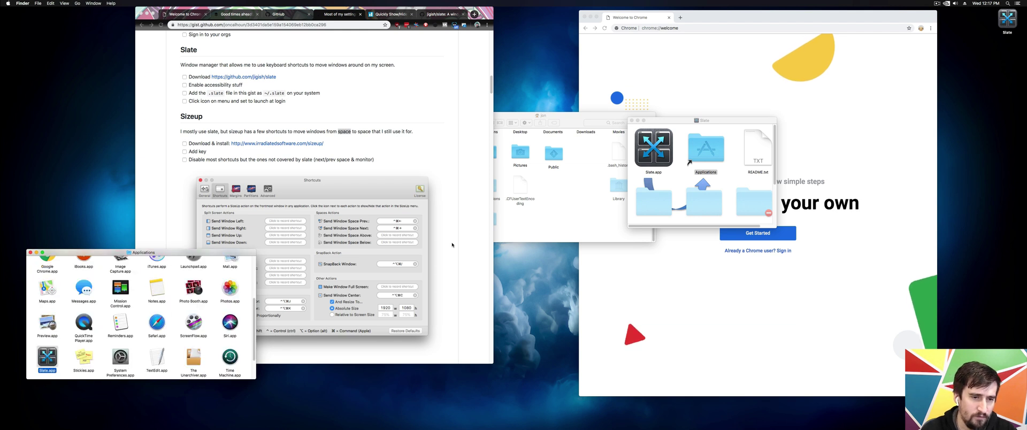
# Try to launch Slate.app normally from the Applications folder and dismiss the security alerts.
pyautogui.press('super+o')
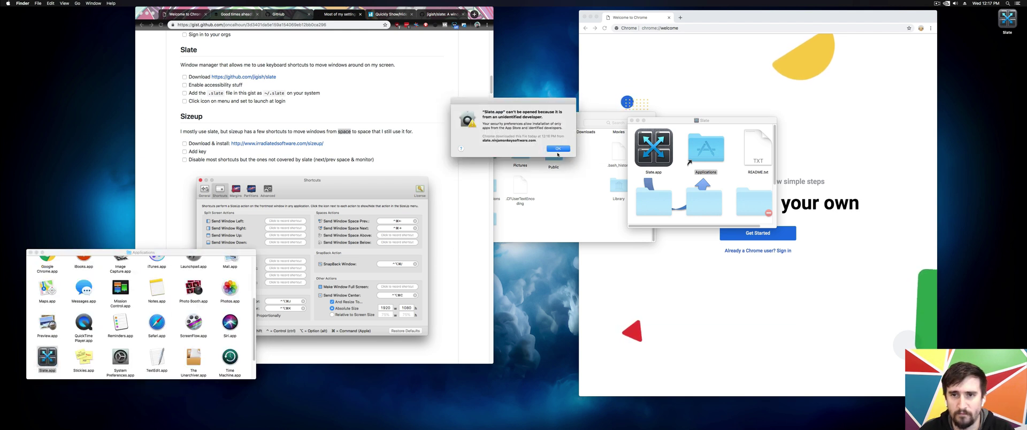
pyautogui.click(560, 150)
pyautogui.doubleClick(54, 357)
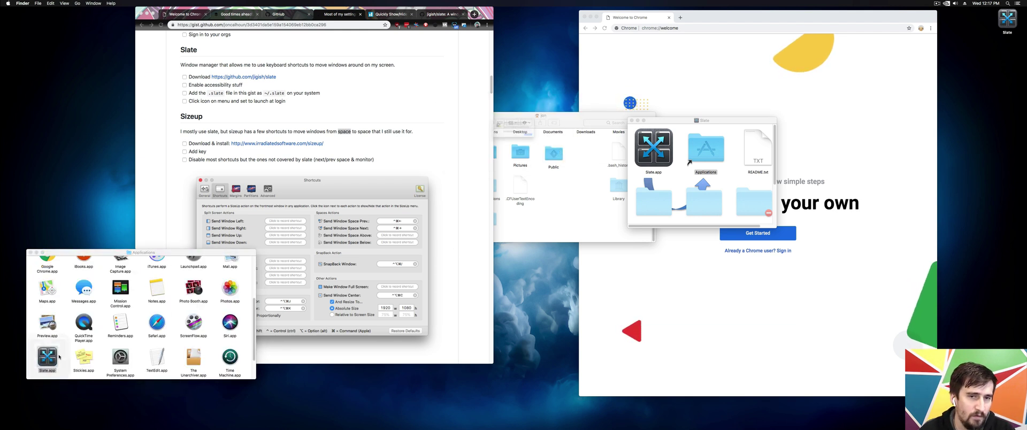
pyautogui.click(558, 149)
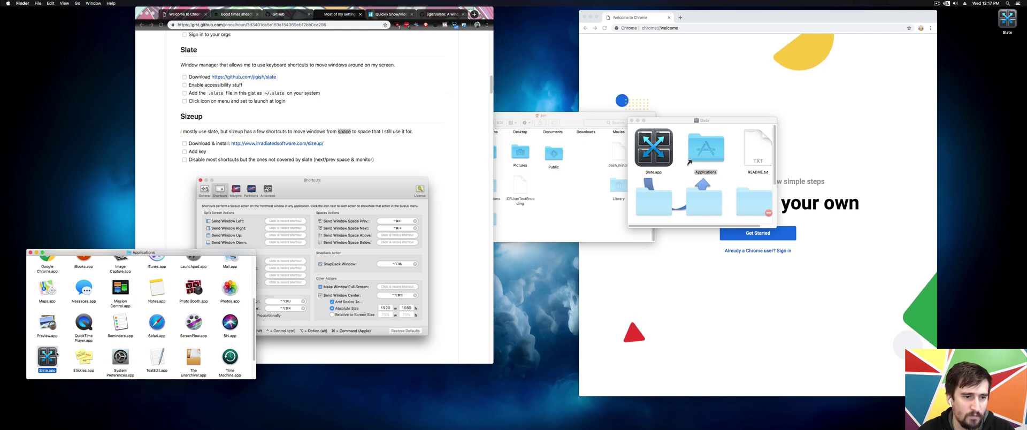
# Launch Slate.app with the explicit Open command and approve running it despite its unidentified developer.
pyautogui.rightClick(47, 356)
pyautogui.click(64, 327)
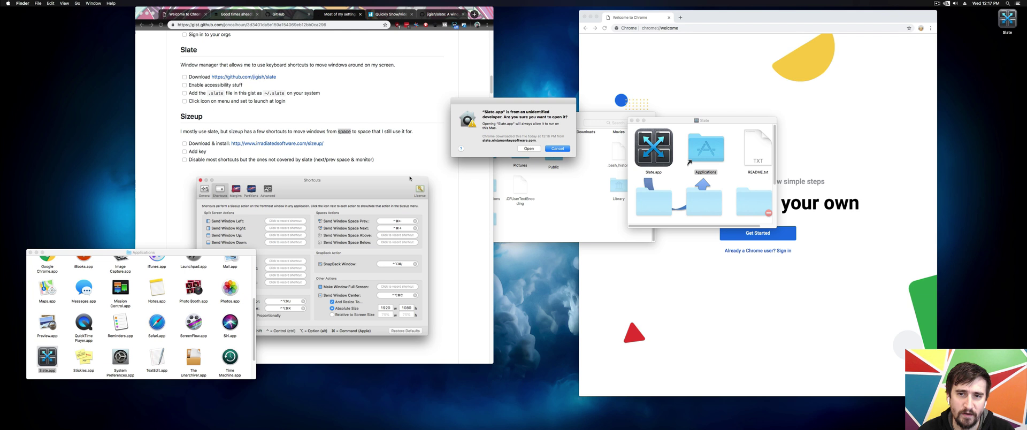
pyautogui.click(529, 148)
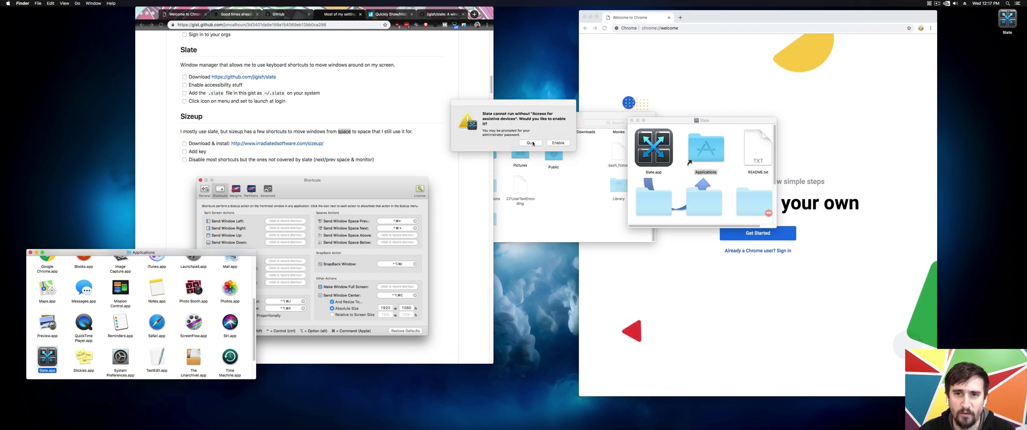
# Agree to enable assistive-device access for Slate, accept the default configuration, and proceed to the Accessibility privacy preferences.
pyautogui.click(558, 144)
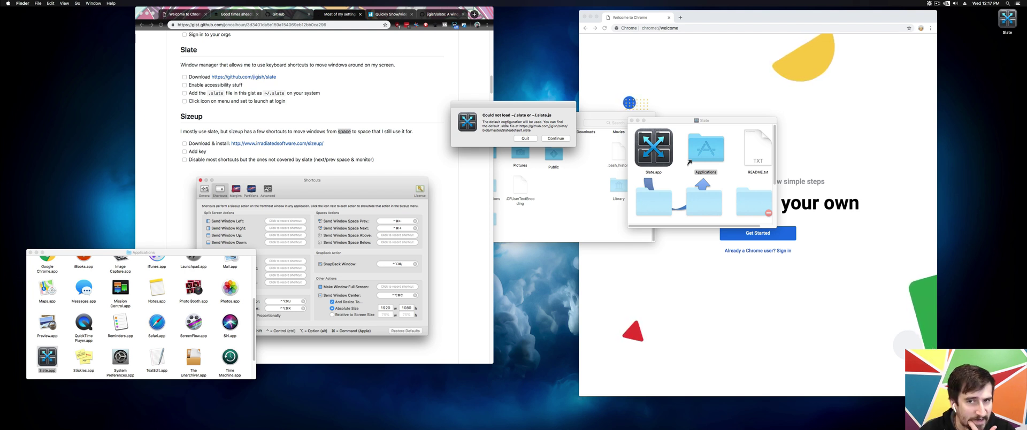
pyautogui.click(555, 139)
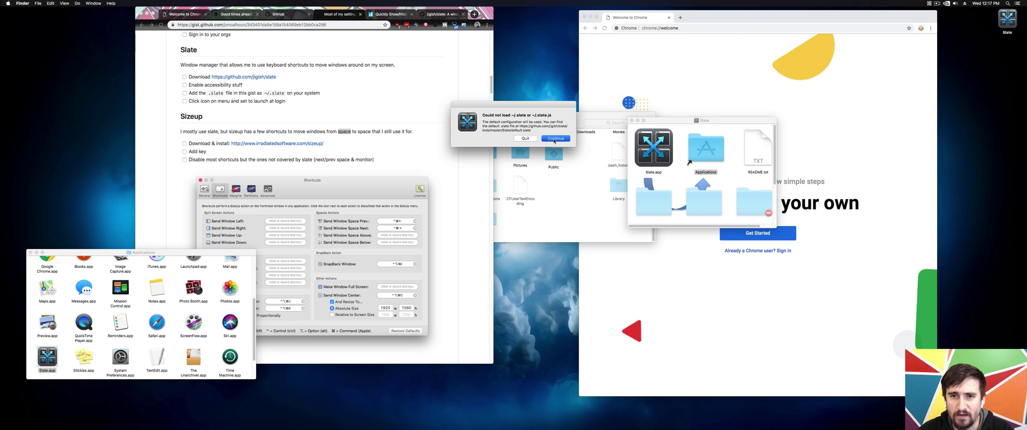
pyautogui.click(527, 142)
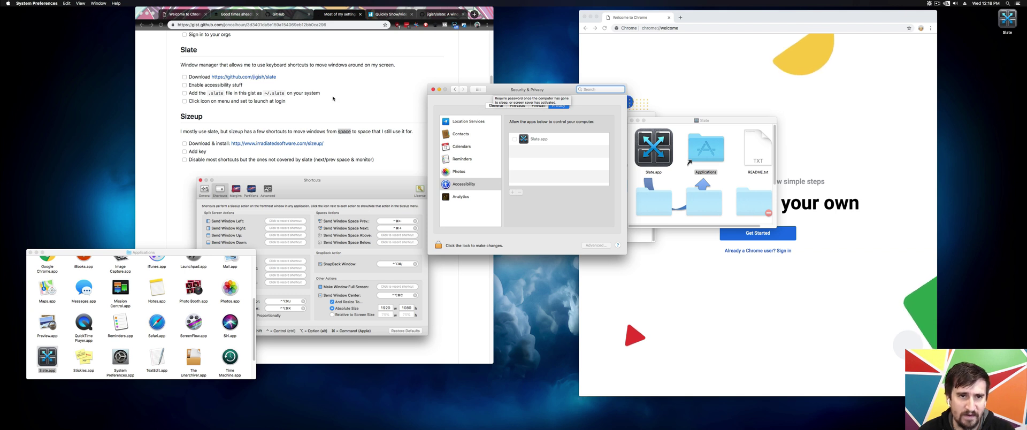
# Unlock the Security & Privacy preferences with the account password and allow Slate.app to control the computer.
pyautogui.moveTo(577, 130); pyautogui.dragTo(539, 98)
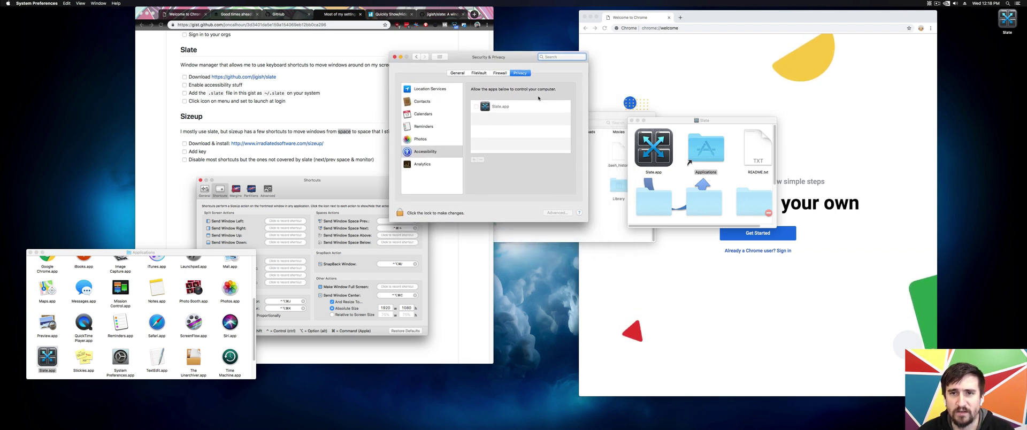
pyautogui.click(400, 212)
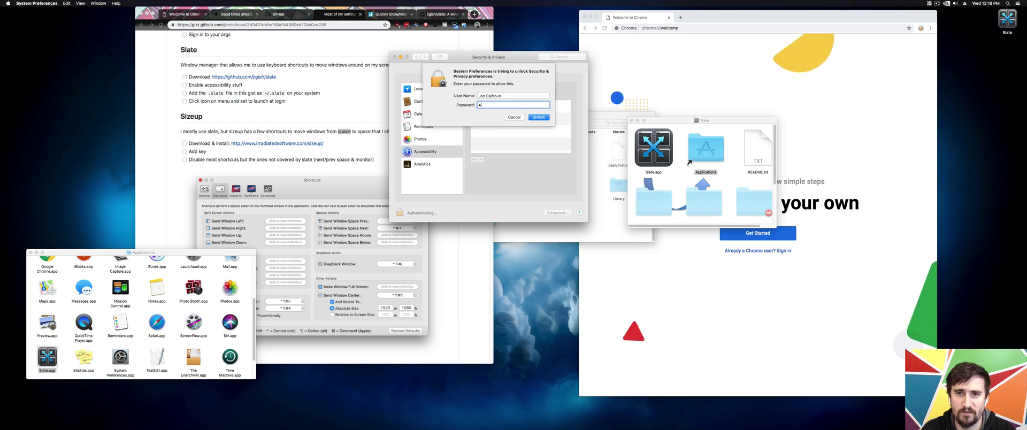
pyautogui.press('Return')
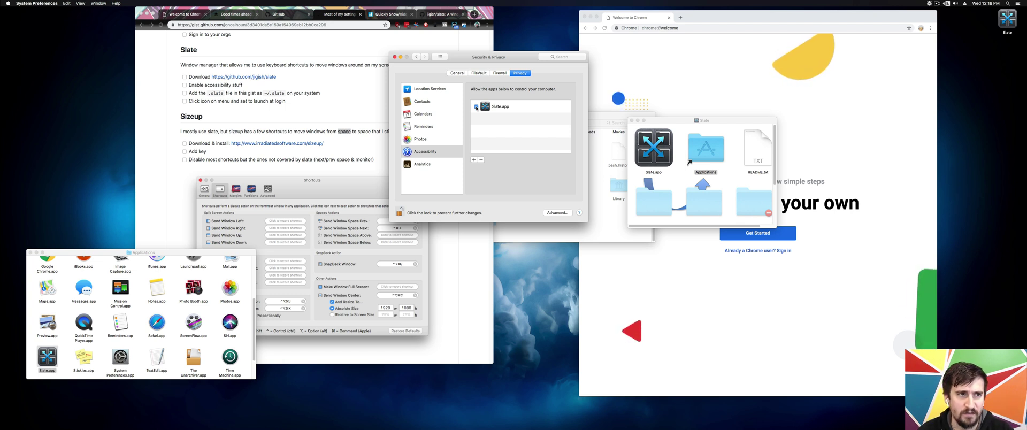
# Check the macOS version in About This Mac, and close it along with the Security & Privacy preferences.
pyautogui.click(9, 5)
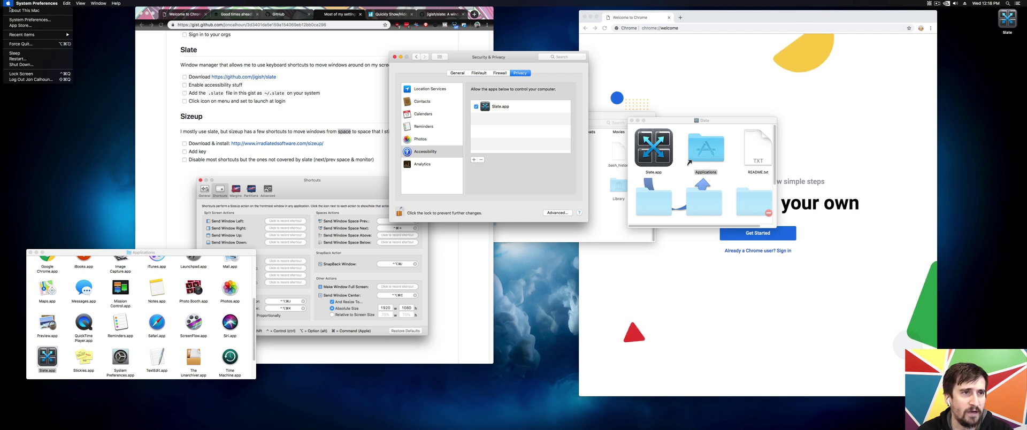
pyautogui.click(27, 11)
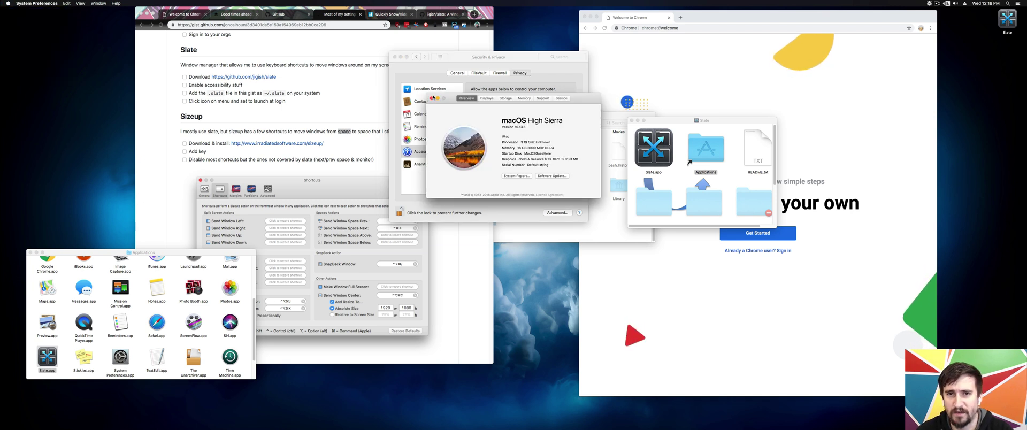
pyautogui.click(433, 97)
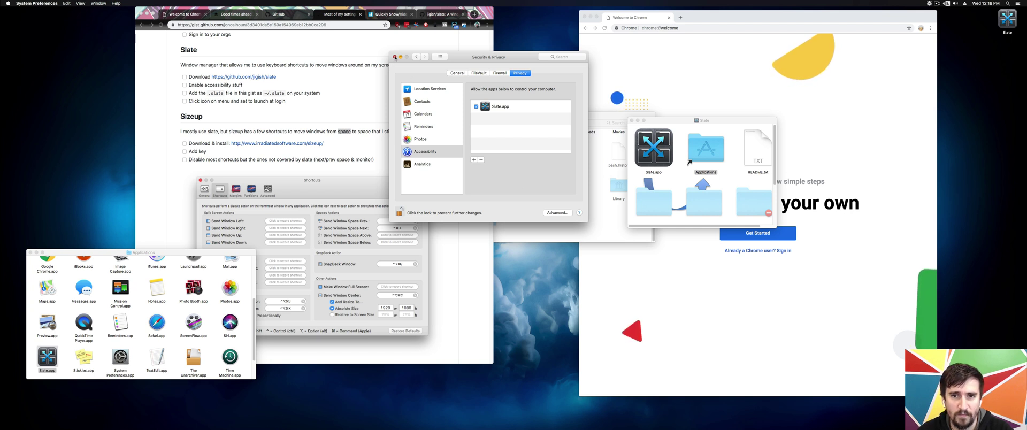
pyautogui.click(395, 57)
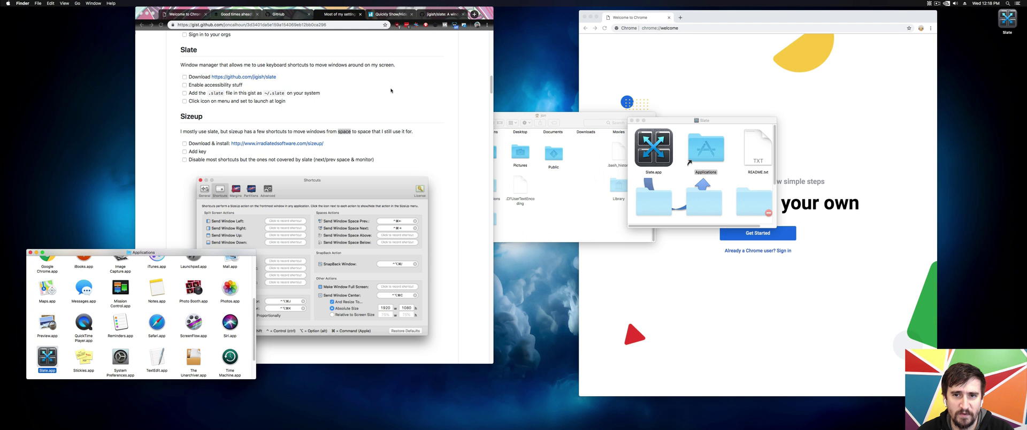
# Tick the "Download" and "Enable accessibility stuff" items in the gist's Slate checklist.
pyautogui.click(238, 139)
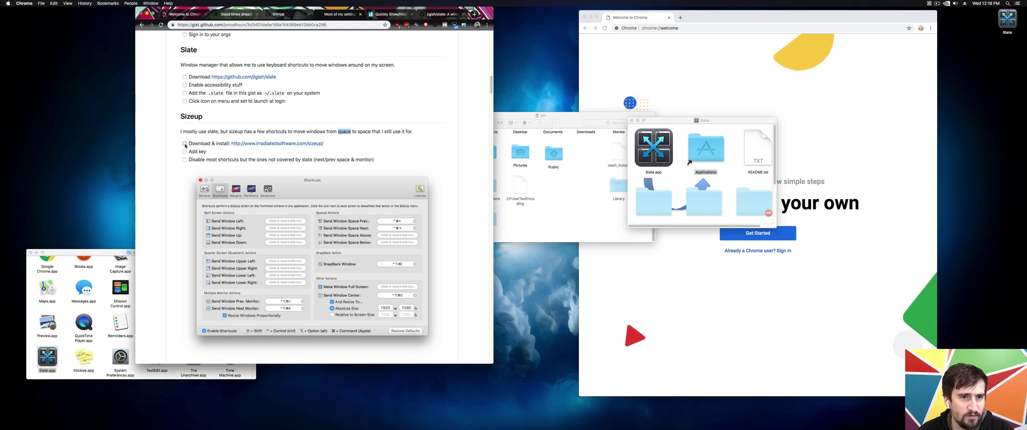
pyautogui.scroll(1, 193, 89)
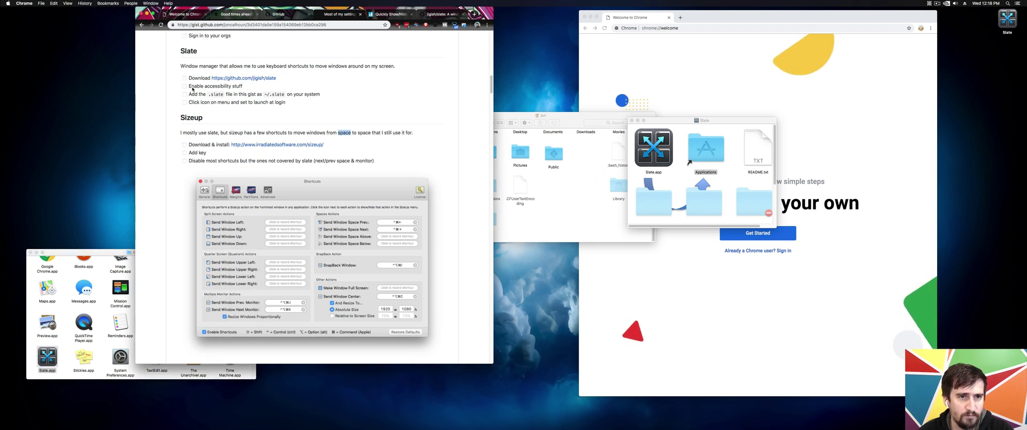
pyautogui.click(184, 78)
pyautogui.click(185, 86)
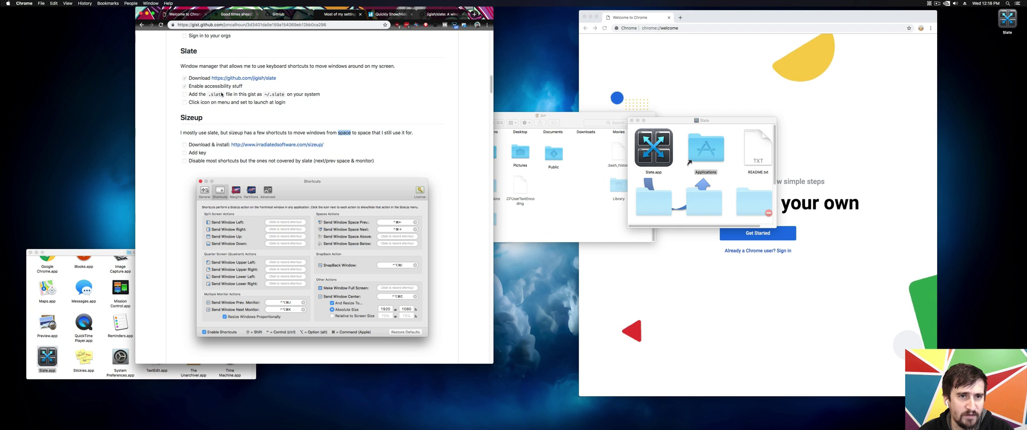
# Open the raw version of the gist's .slate file in its own tab and copy all of its text.
pyautogui.scroll(-20, 321, 110)
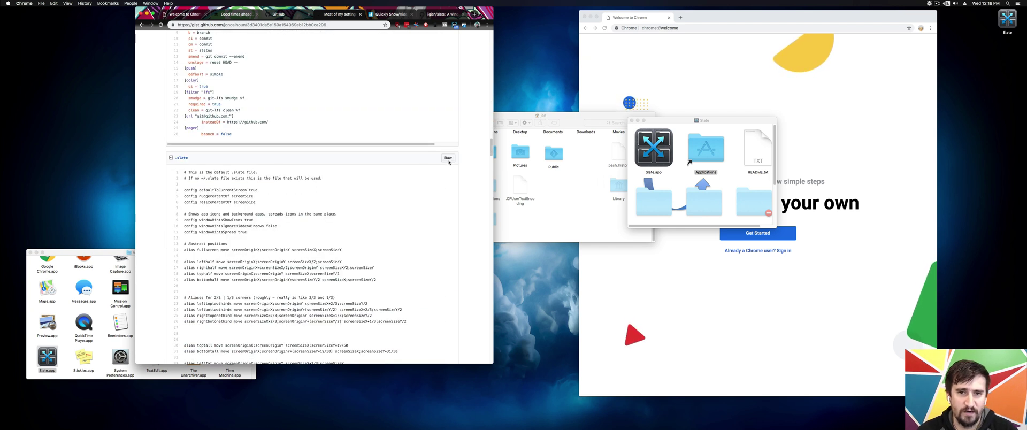
pyautogui.keyDown('super'); pyautogui.click(448, 158); pyautogui.keyUp('super')
pyautogui.click(357, 14)
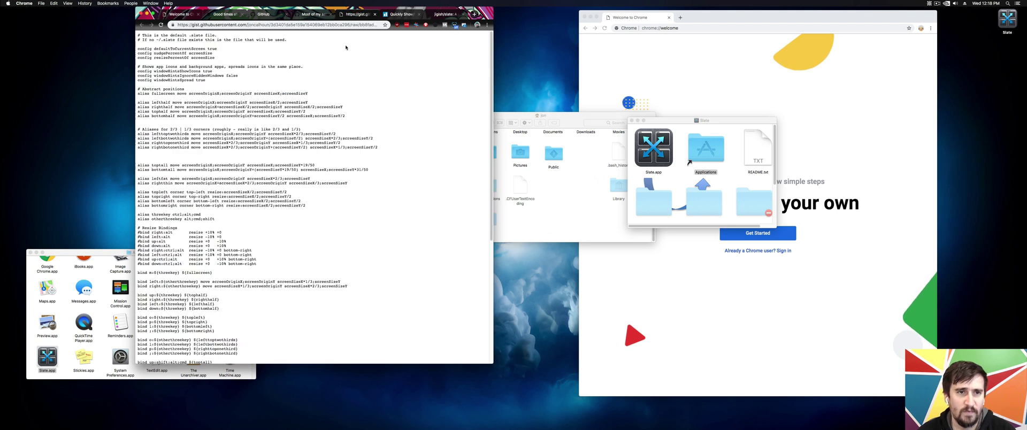
pyautogui.press('super+a')
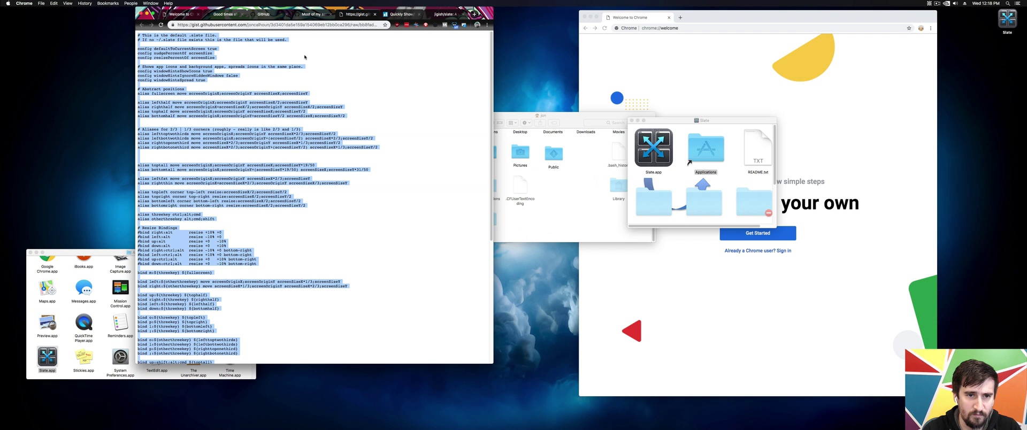
# Switch to Terminal and start editing ~/.slate in nano.
pyautogui.press('super+space')
pyautogui.write('terminal')
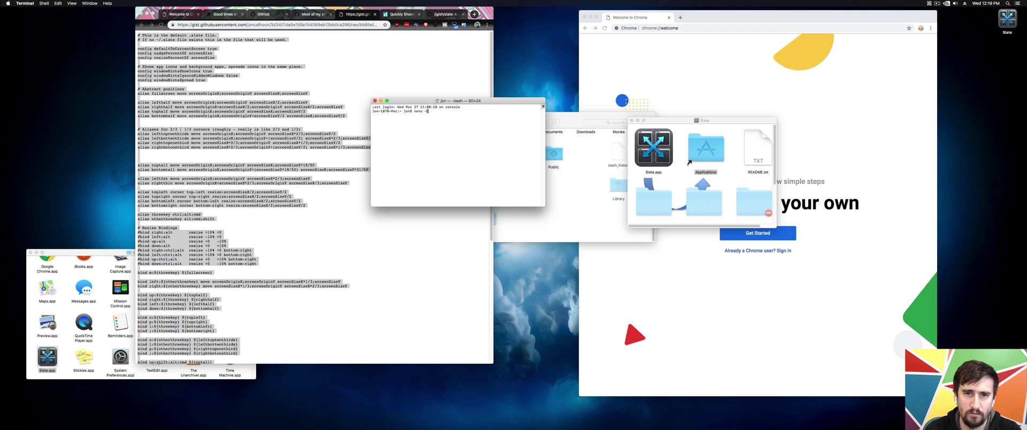
pyautogui.write('/')
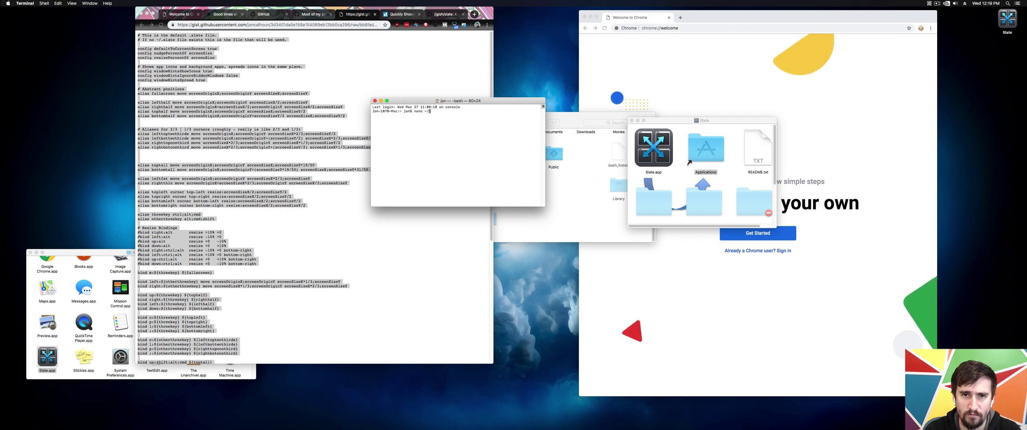
pyautogui.write('.slate')
pyautogui.press('Return')
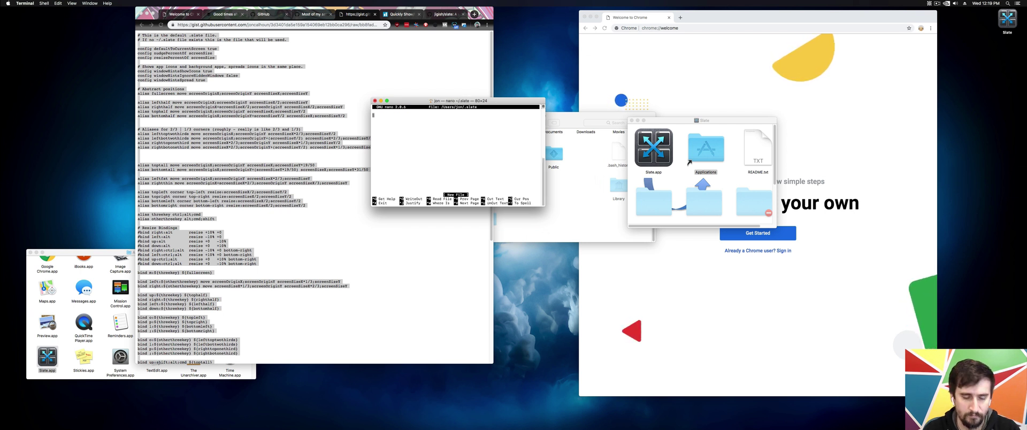
# Paste the copied configuration into ~/.slate, save the file under that name, quit Terminal, and return to Chrome.
pyautogui.press('super+v')
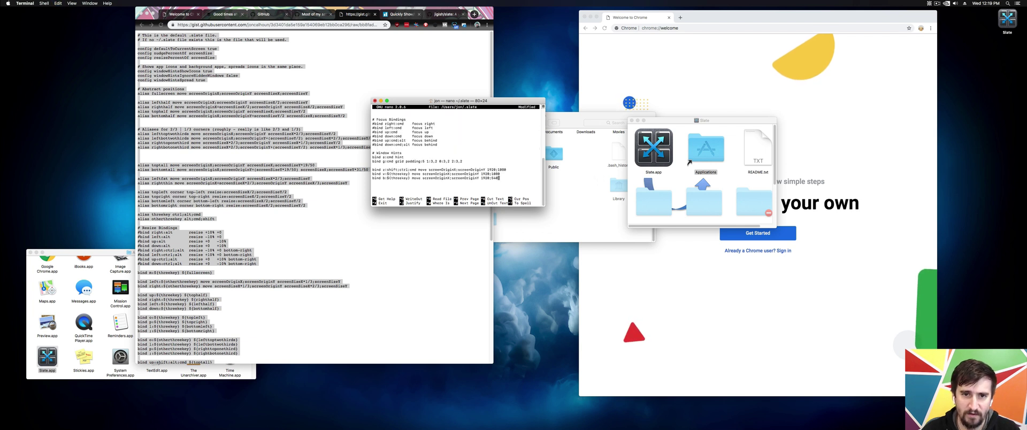
pyautogui.hotkey('ctrl', 'x')
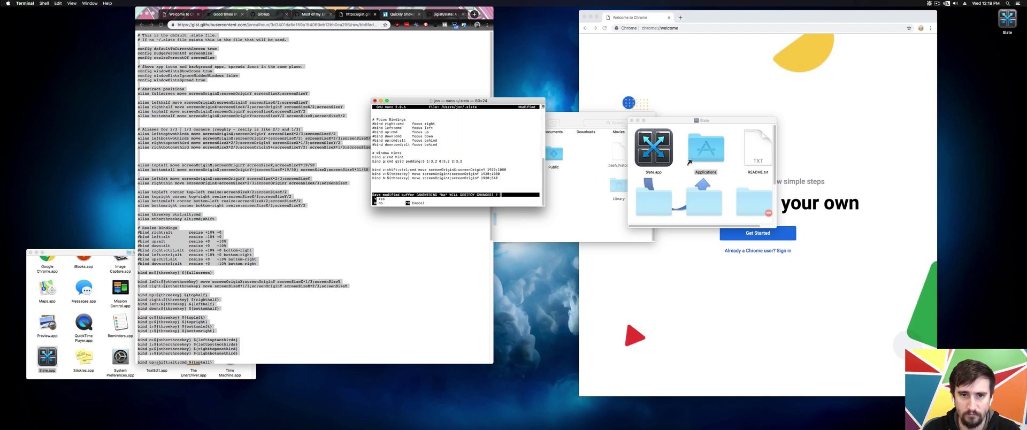
pyautogui.press('y')
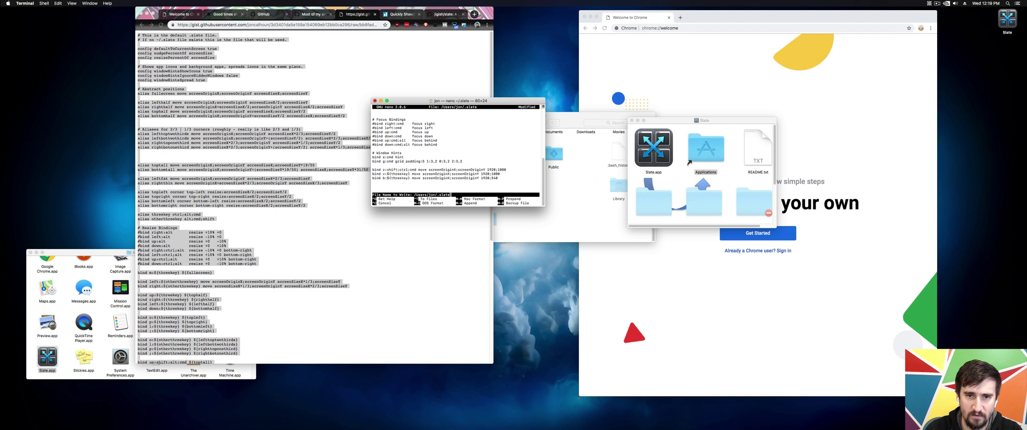
pyautogui.press('Return')
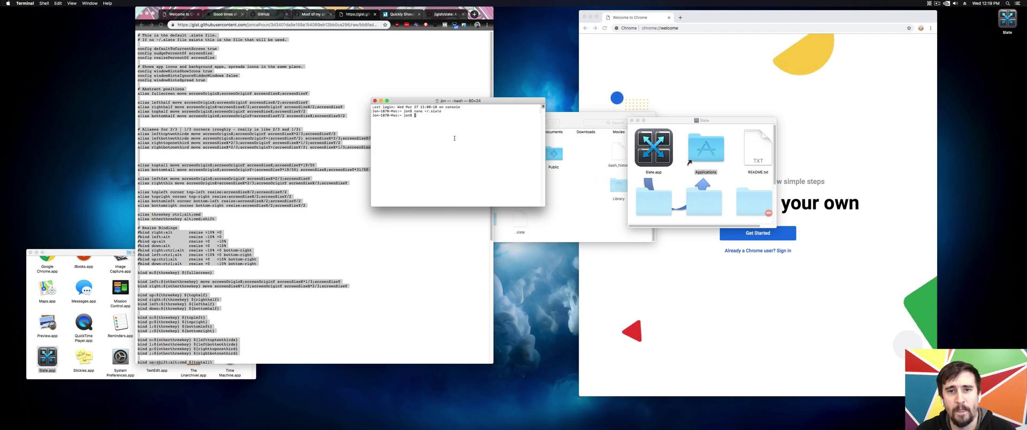
pyautogui.press('super+q')
pyautogui.click(423, 102)
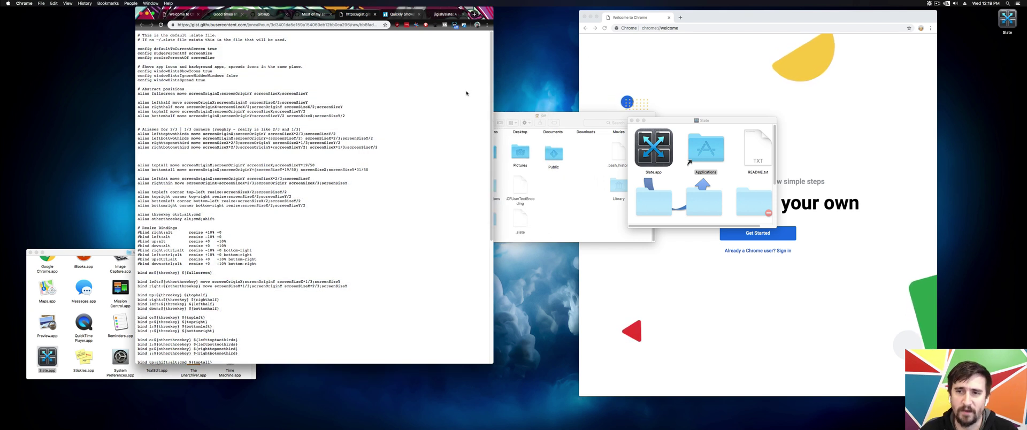
# Relaunch Slate to load the new configuration and let it check for updates automatically.
pyautogui.moveTo(674, 121); pyautogui.dragTo(607, 97)
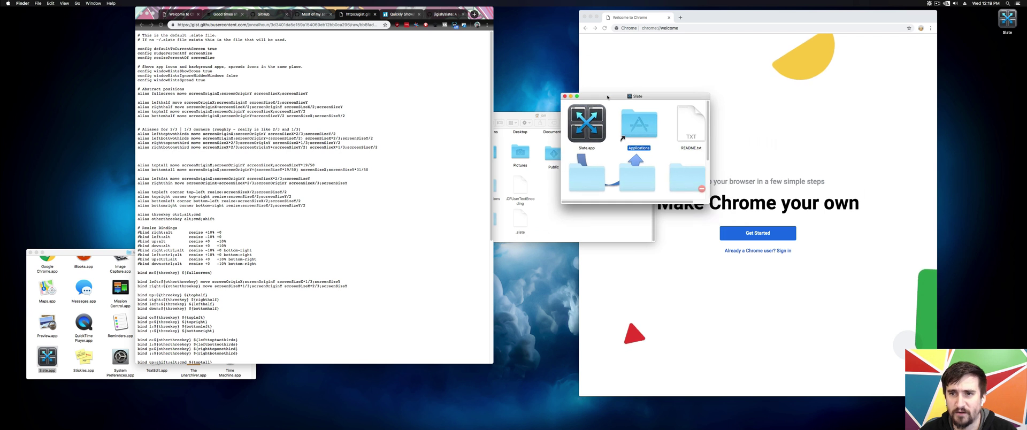
pyautogui.click(930, 4)
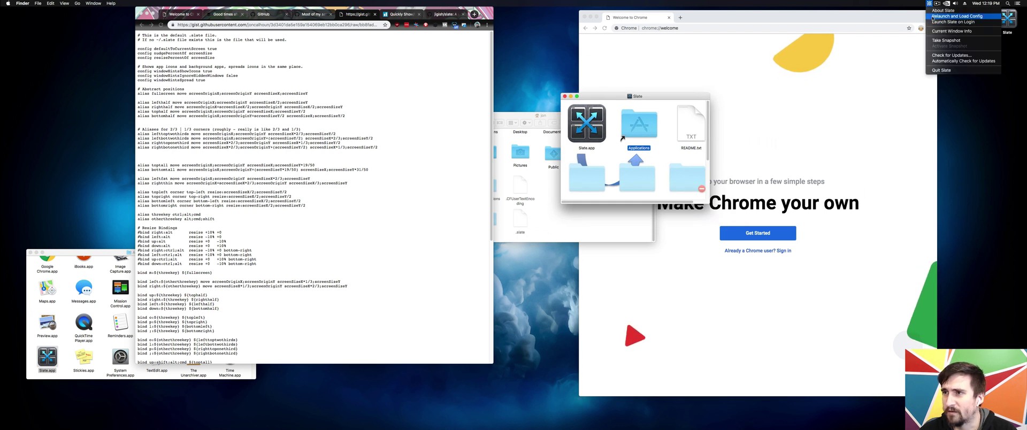
pyautogui.click(933, 17)
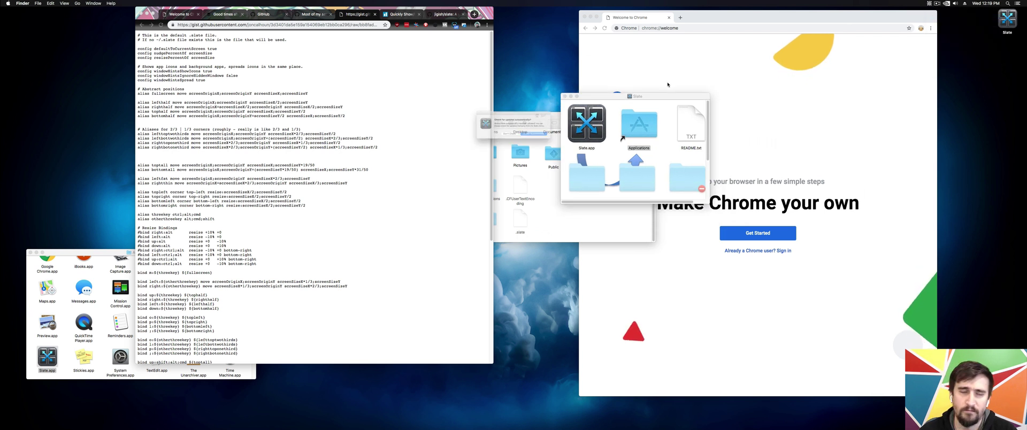
pyautogui.click(539, 141)
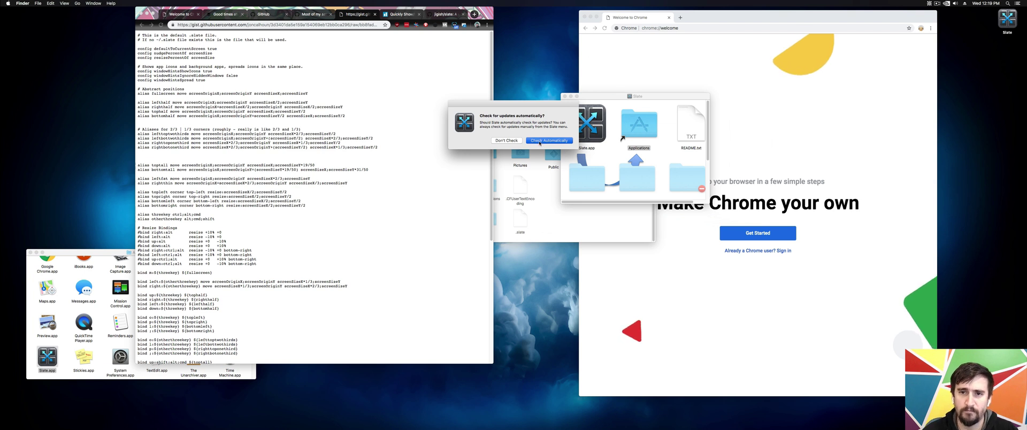
# Close the Finder windows for Slate, Applications, and the home folder.
pyautogui.rightClick(599, 98)
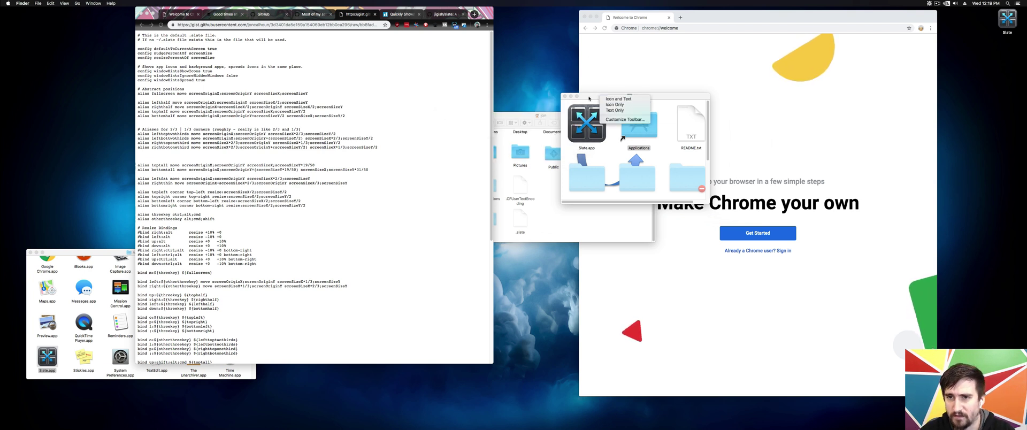
pyautogui.click(599, 98)
pyautogui.rightClick(619, 109)
pyautogui.click(596, 117)
pyautogui.press('super+w')
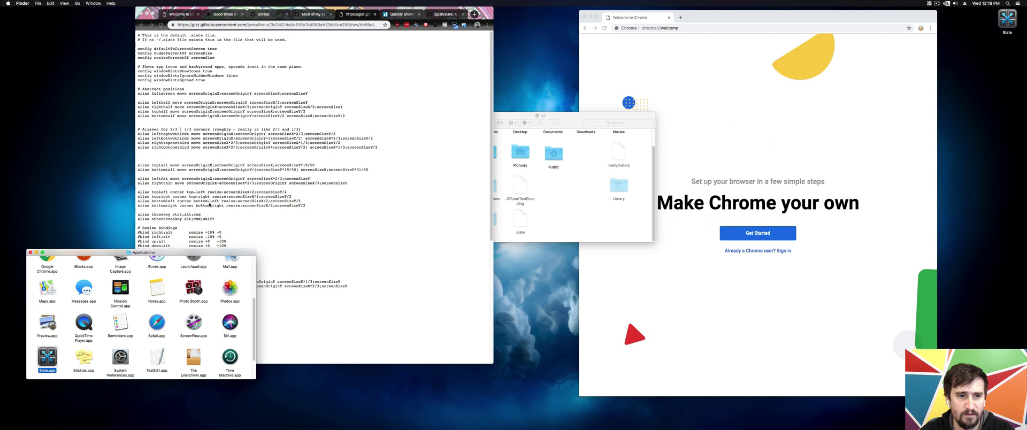
pyautogui.press('super+w')
pyautogui.press('super+w')
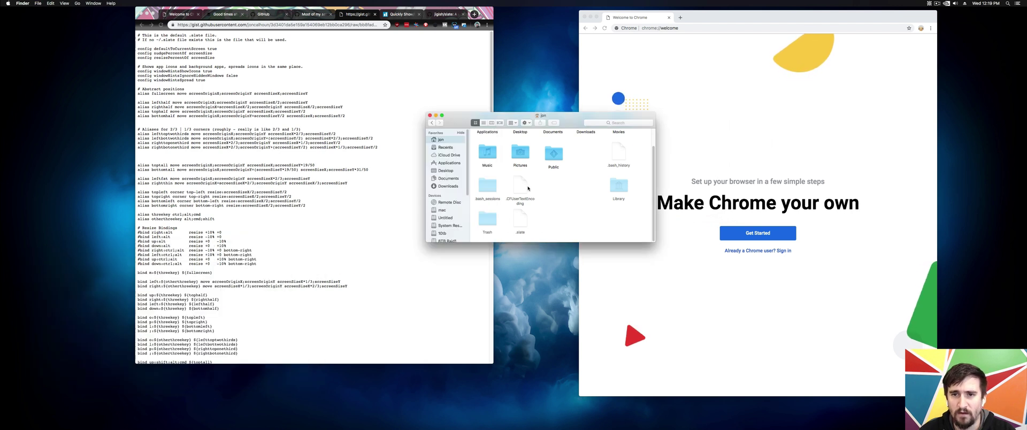
pyautogui.press('super+w')
# Test Slate's shortcuts by snapping the raw config window to the right half, and resize it to 1920 by 1080 using its bindings.
pyautogui.click(434, 141)
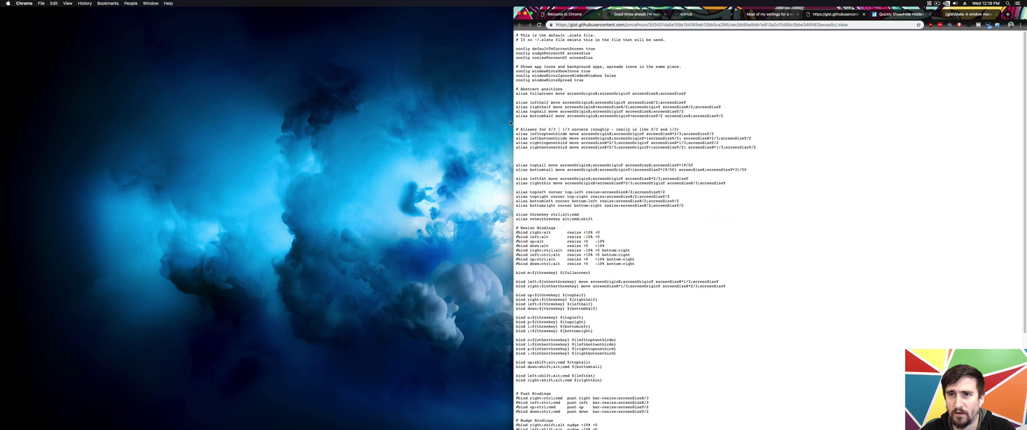
pyautogui.press('alt+shift+super+o')
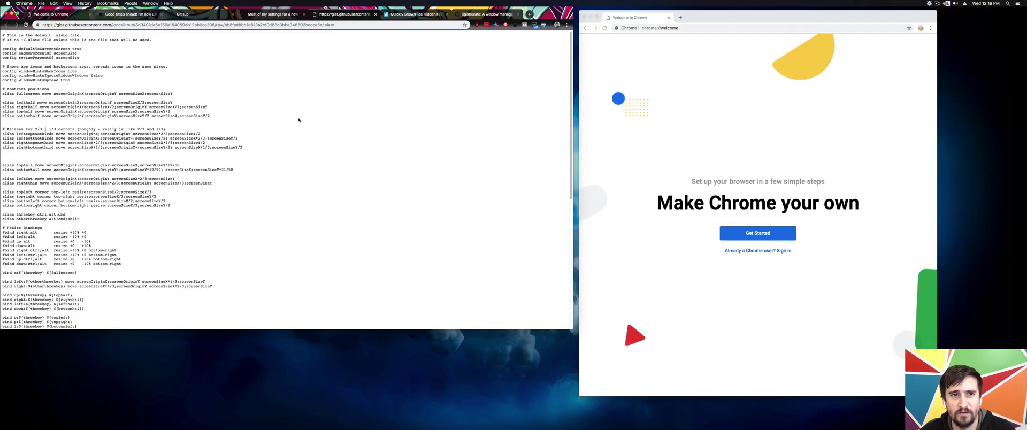
pyautogui.scroll(-1, 194, 191)
pyautogui.scroll(-10, 193, 192)
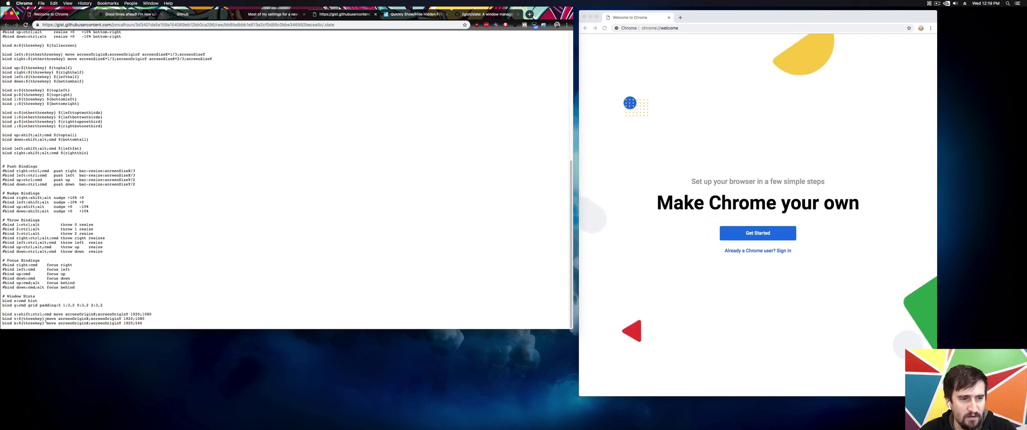
# Resize the separate "Welcome to Chrome" window to 1920 by 1080 with Slate, and close that window.
pyautogui.click(625, 249)
pyautogui.press('ctrl+alt+super+o')
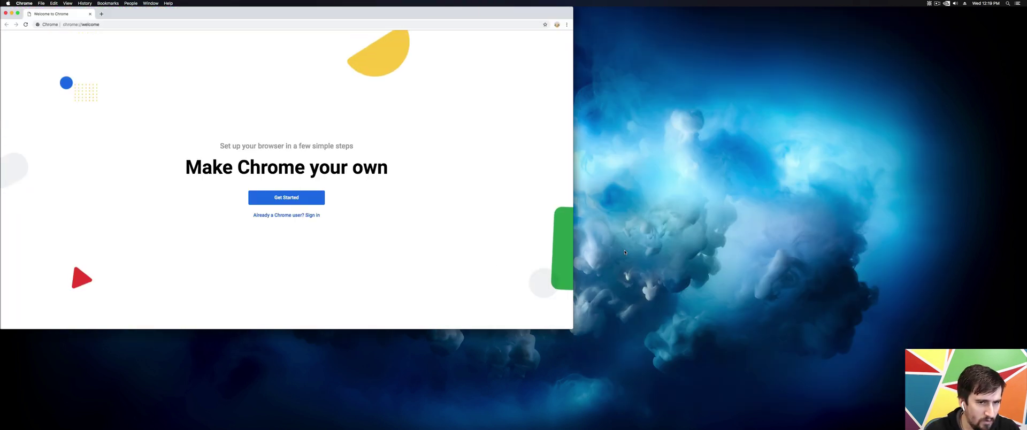
pyautogui.press('ctrl+alt+super+v')
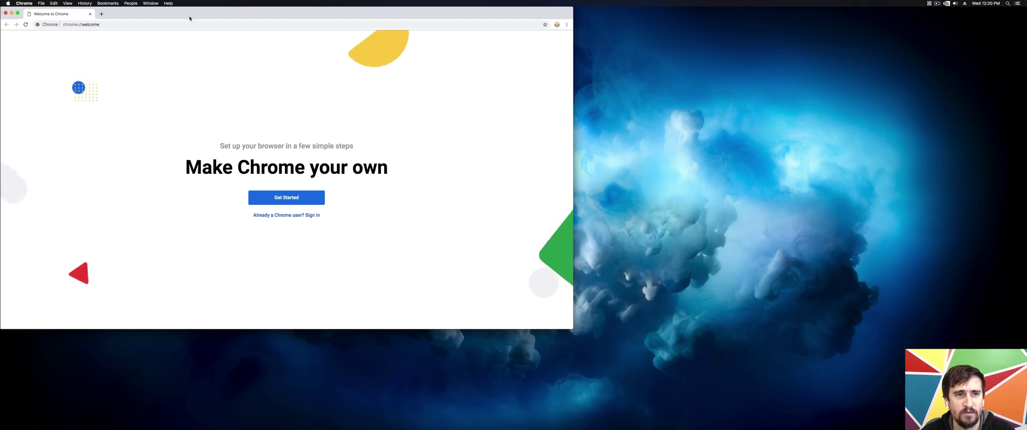
pyautogui.moveTo(177, 21); pyautogui.dragTo(480, 49)
pyautogui.press('super+w')
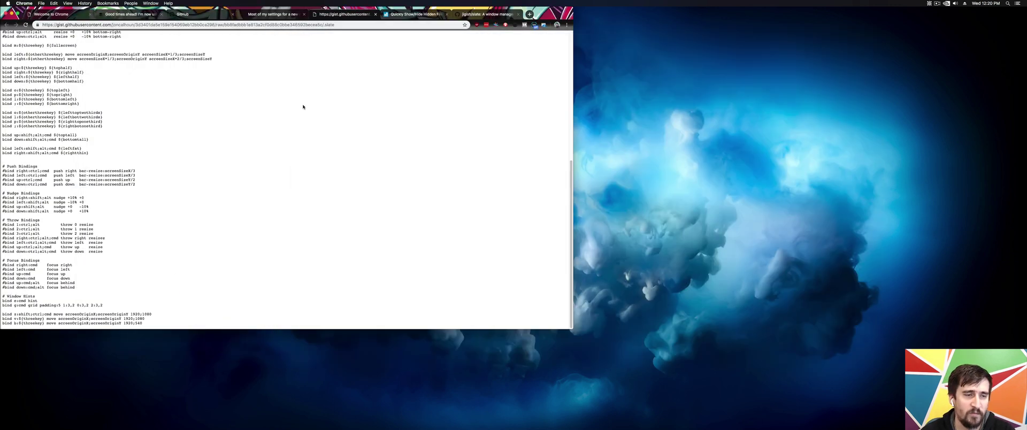
# Bring up Slate's grid over the raw config window and select the first two columns across both rows.
pyautogui.scroll(5, 234, 148)
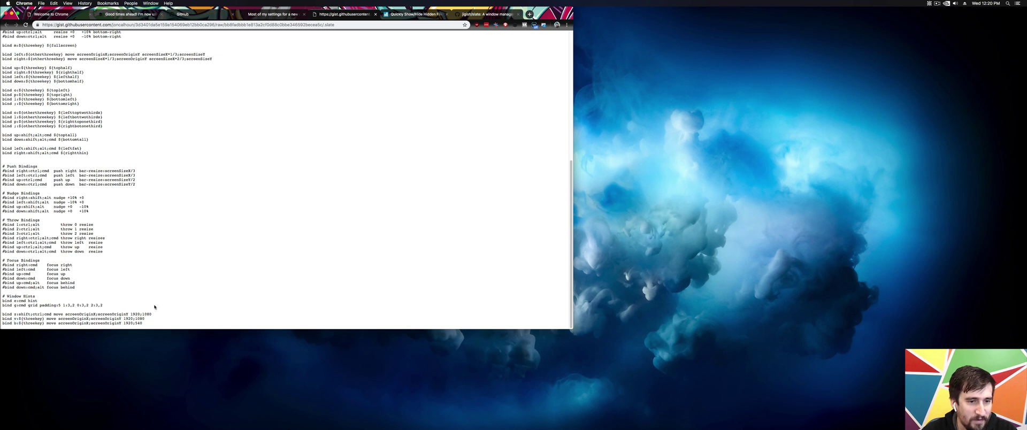
pyautogui.scroll(10, 160, 283)
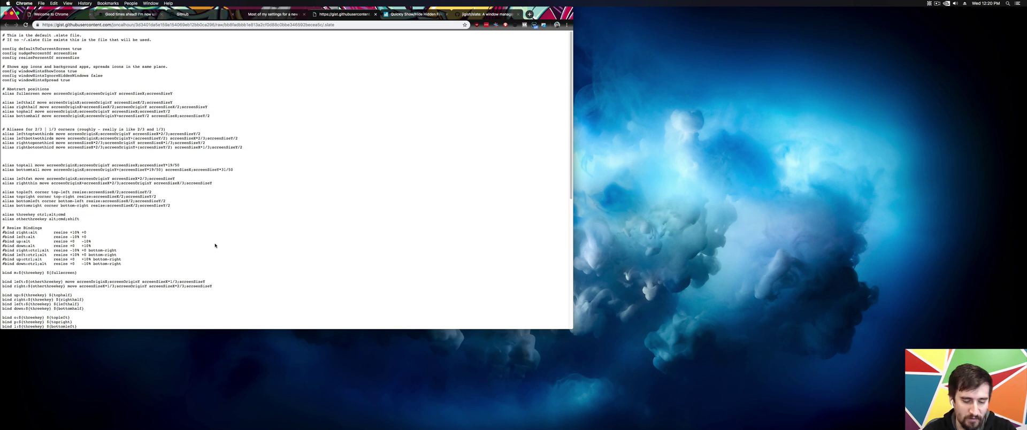
pyautogui.press('ctrl+alt+super+g')
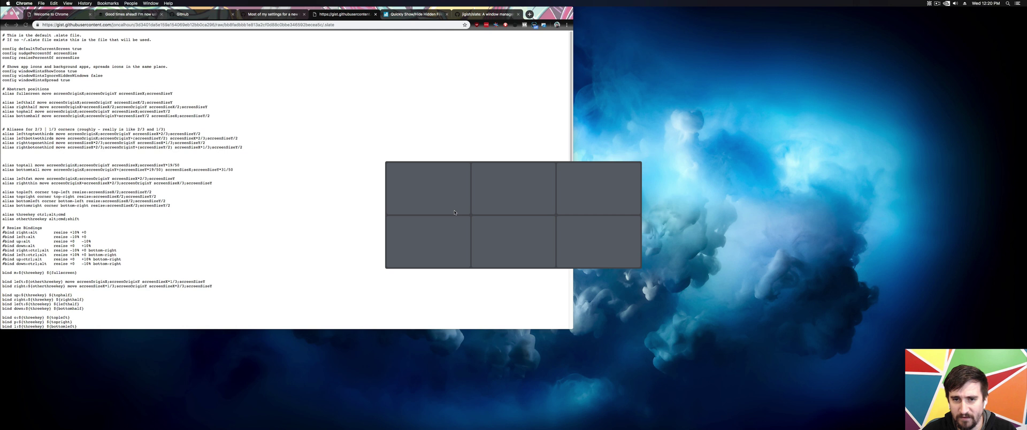
pyautogui.moveTo(428, 198); pyautogui.dragTo(505, 236)
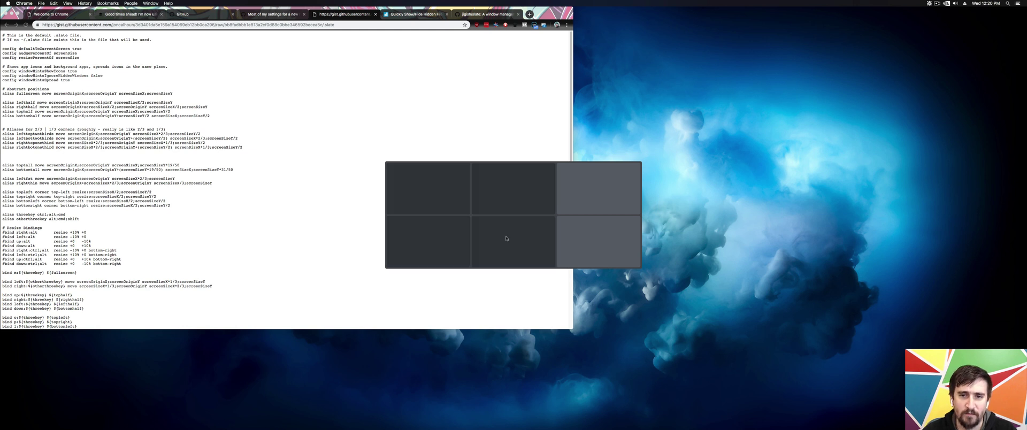
# Arrange the raw config, Slate repository, and hidden-files article as three browser windows, each filling one third of the screen.
pyautogui.press('ctrl+alt+super+g')
pyautogui.moveTo(455, 199); pyautogui.dragTo(458, 248)
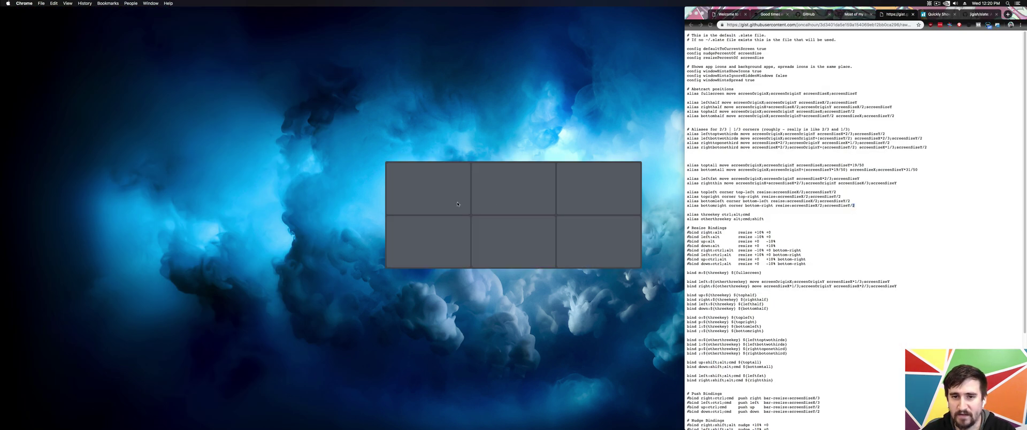
pyautogui.moveTo(458, 204); pyautogui.dragTo(479, 250)
pyautogui.press('ctrl+alt+super+Left')
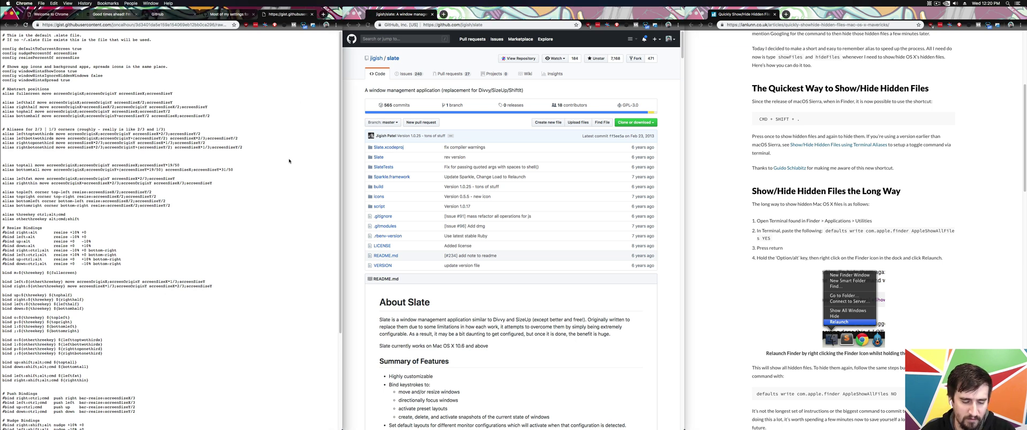
# Open the developer tools in the raw config window and close them again.
pyautogui.press('super+alt+i')
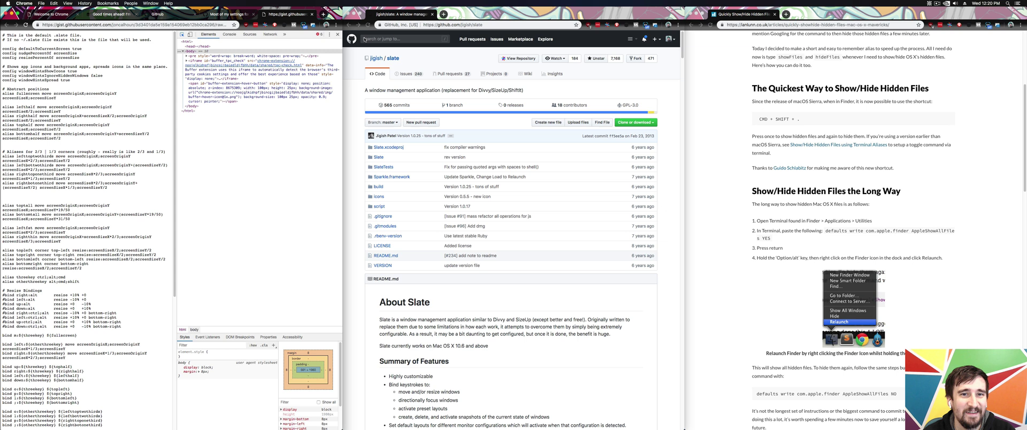
pyautogui.click(337, 34)
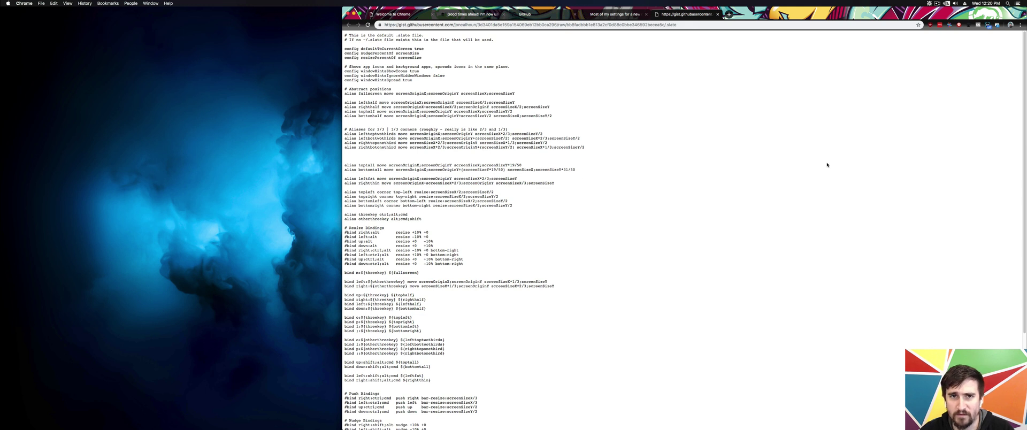
# Snap the raw config window to the left third and the Slate repository window to the right two-thirds of the screen.
pyautogui.press('alt+shift+super+Left')
pyautogui.click(580, 92)
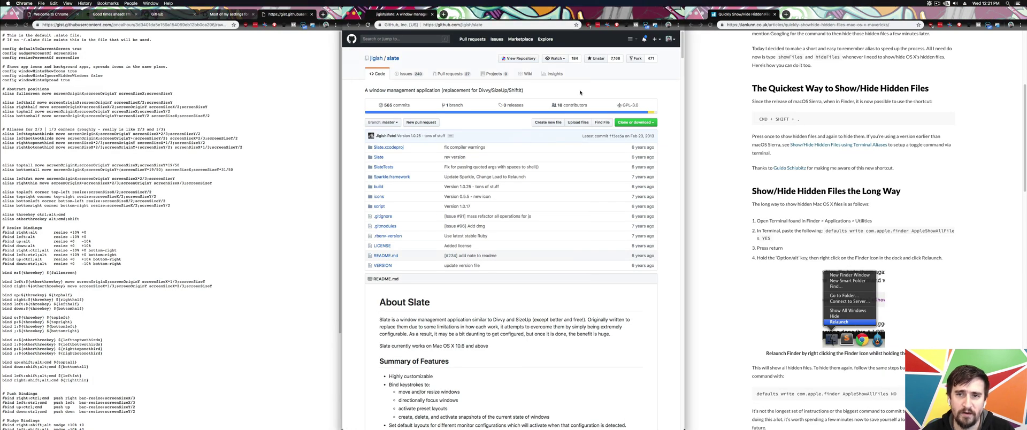
pyautogui.press('alt+shift+super+Right')
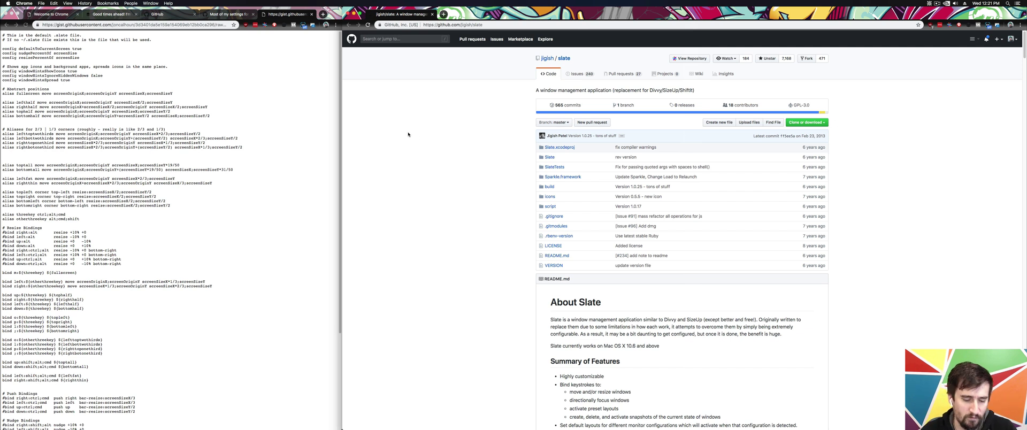
pyautogui.moveTo(408, 135); pyautogui.dragTo(420, 124)
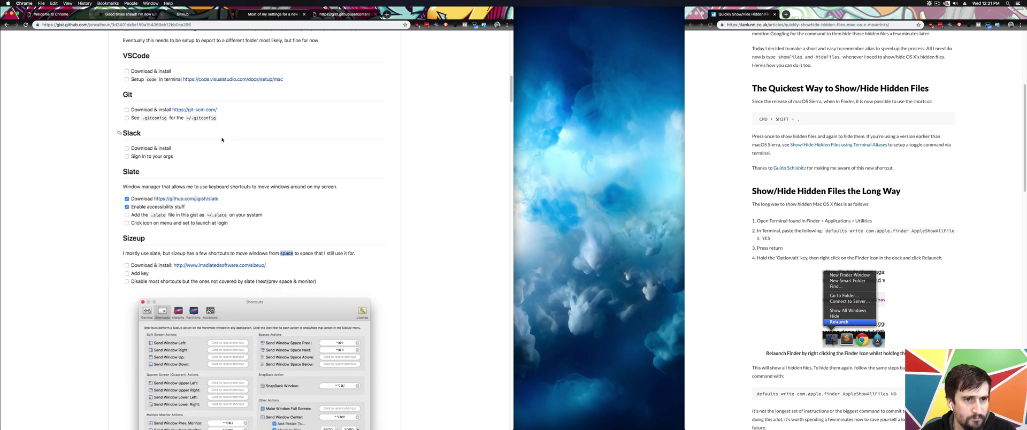
# Tick off the Slate checklist items for adding the .slate file and setting it to launch at login.
pyautogui.scroll(5, 165, 149)
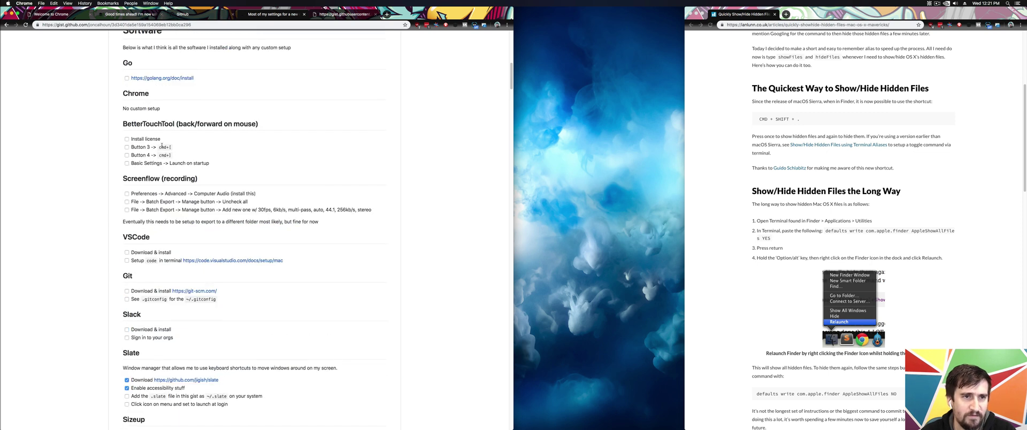
pyautogui.scroll(-20, 160, 145)
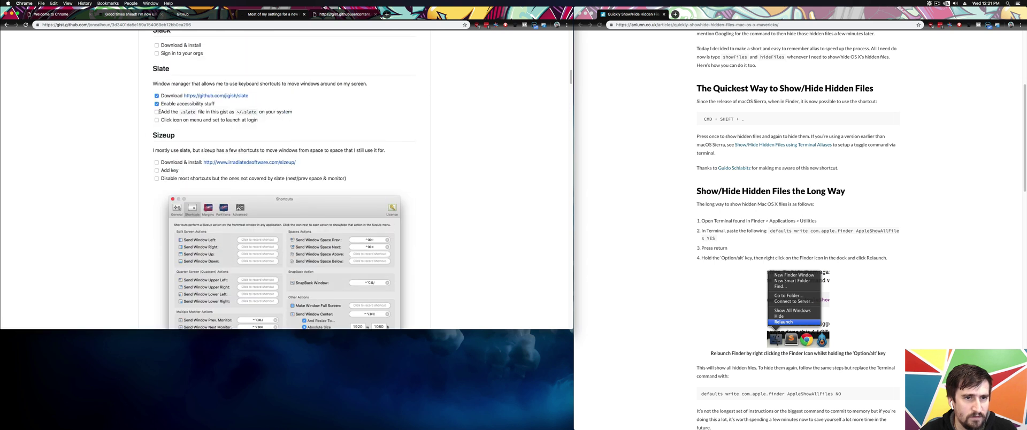
pyautogui.click(156, 121)
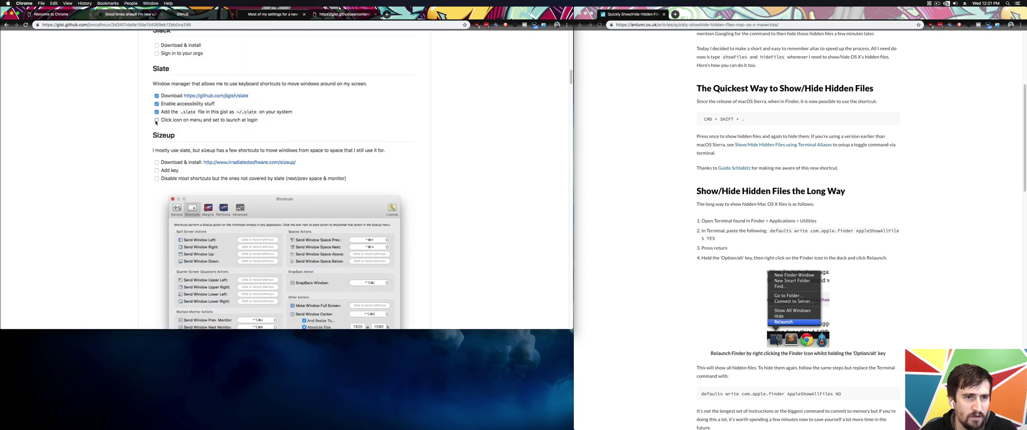
# Review the unticked items in the gist's Software section, from Slack back up to Go.
pyautogui.scroll(4, 366, 119)
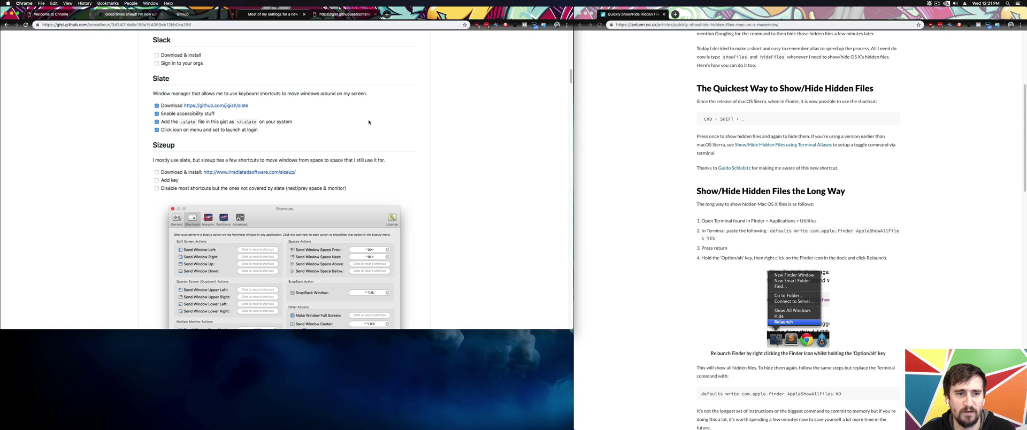
pyautogui.scroll(4, 369, 122)
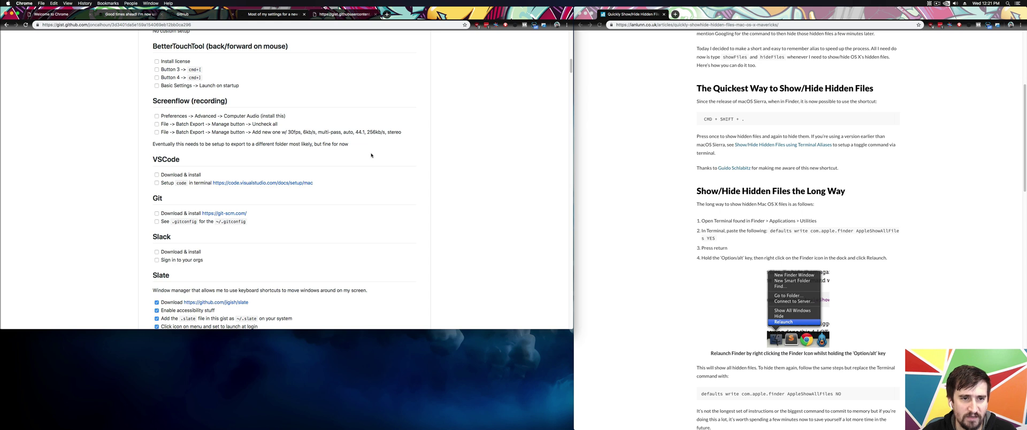
pyautogui.scroll(-2, 370, 155)
pyautogui.scroll(1, 368, 154)
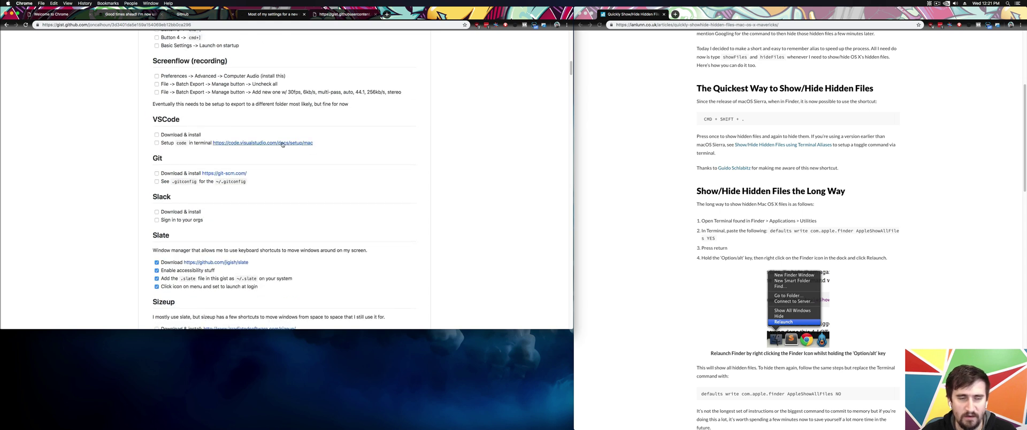
pyautogui.scroll(6, 284, 144)
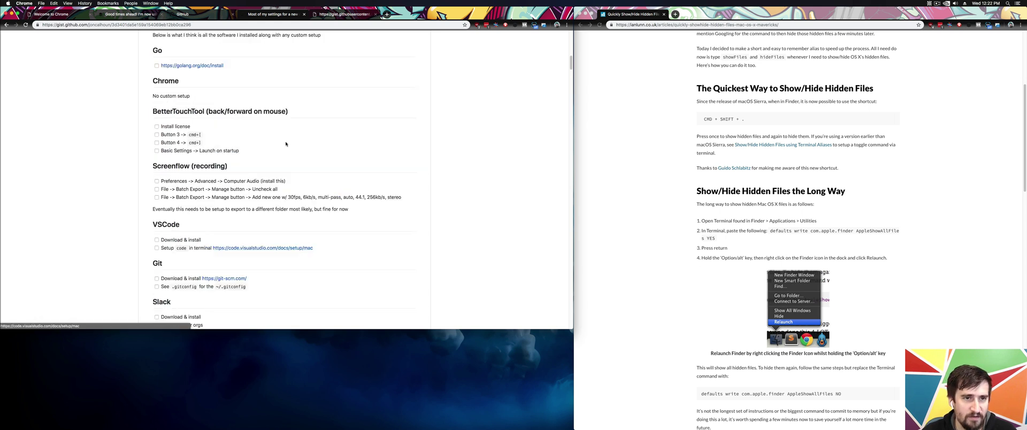
pyautogui.scroll(2, 252, 149)
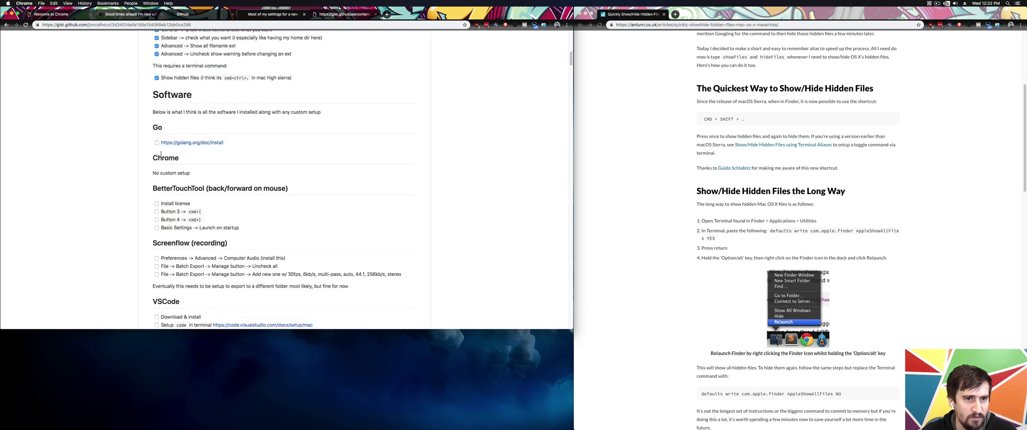